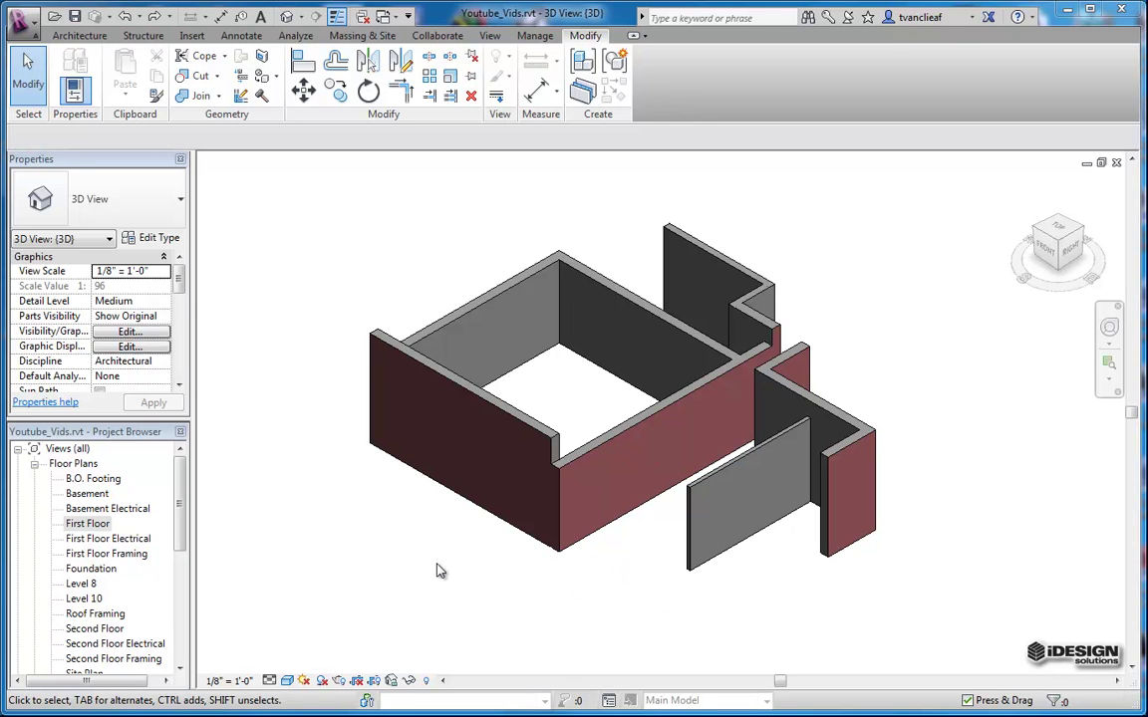
- Examine the building's walls in 3D, selecting the tall brick wall, the interior partition and the long adjoining brick wall in turn
middle_drag(422, 534, 436, 502)
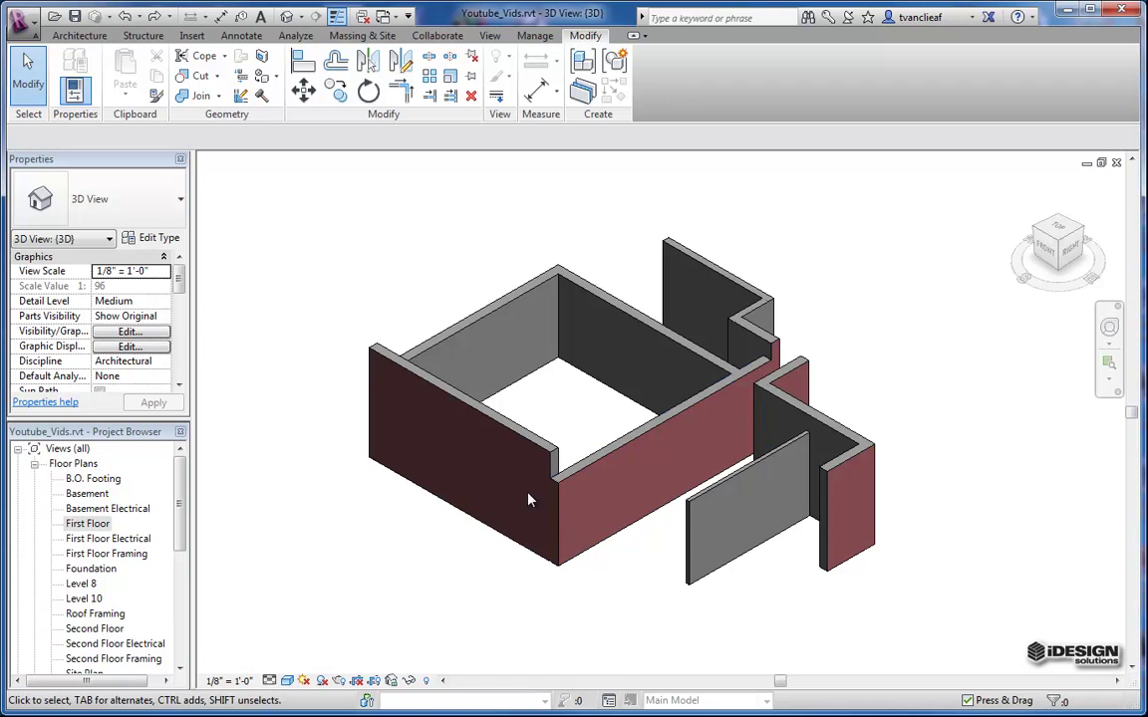
scroll(453, 396, up, 1)
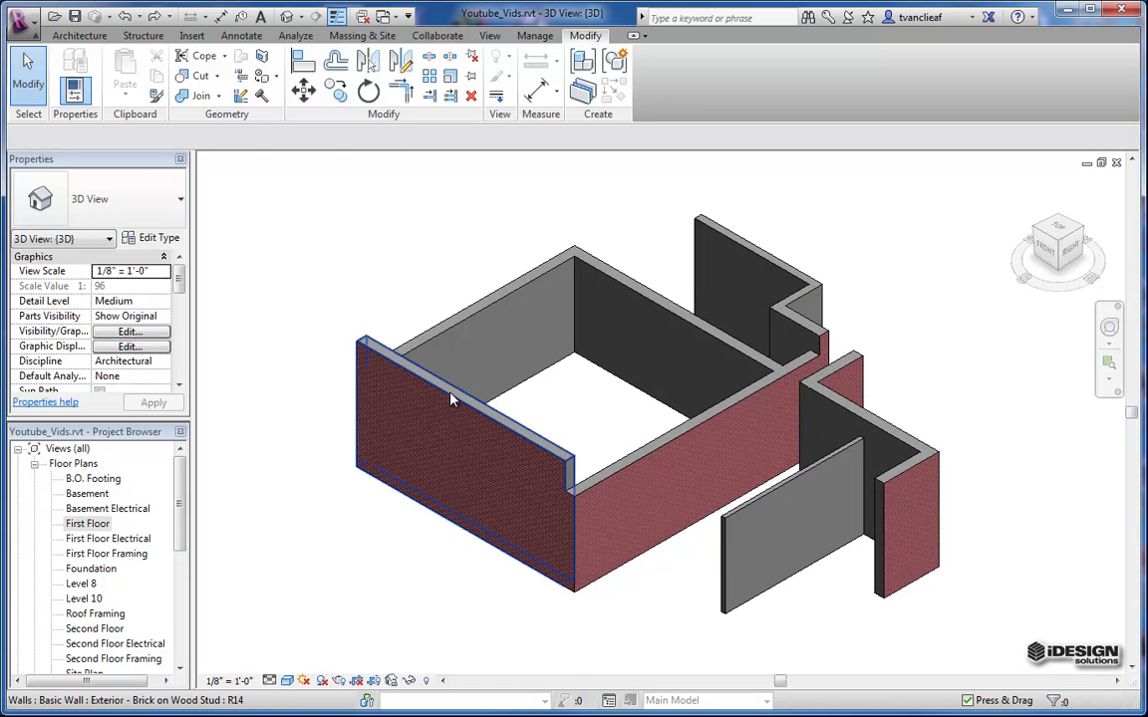
scroll(545, 496, up, 1)
middle_drag(558, 517, 554, 507)
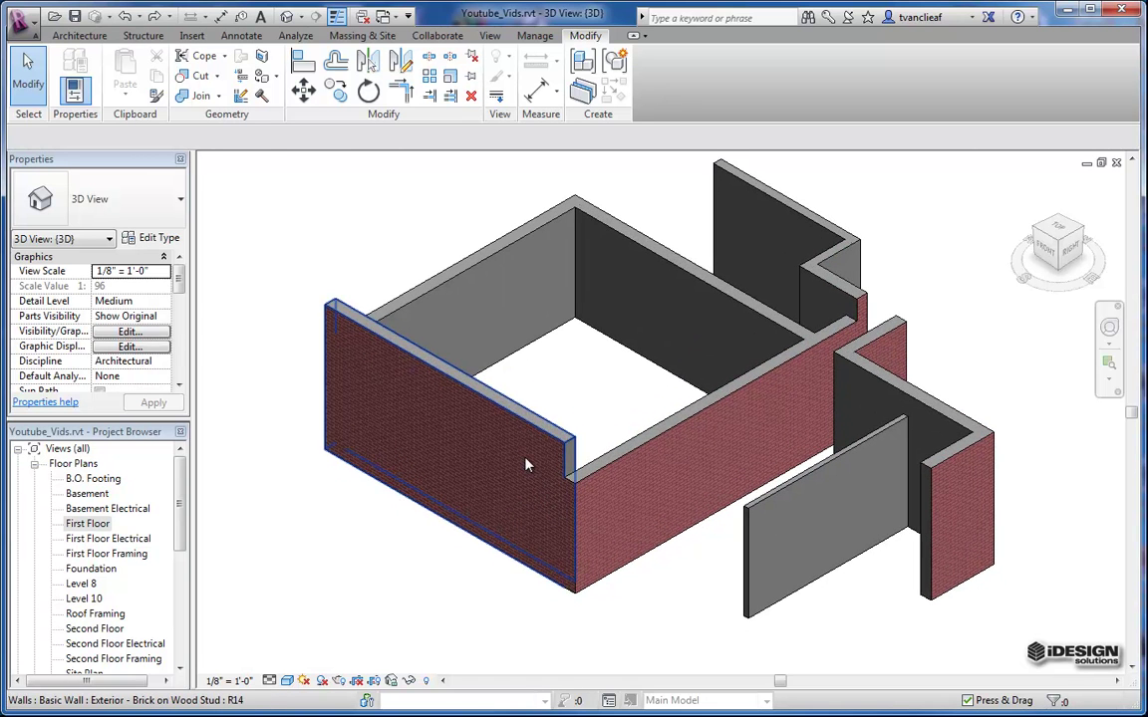
click(466, 393)
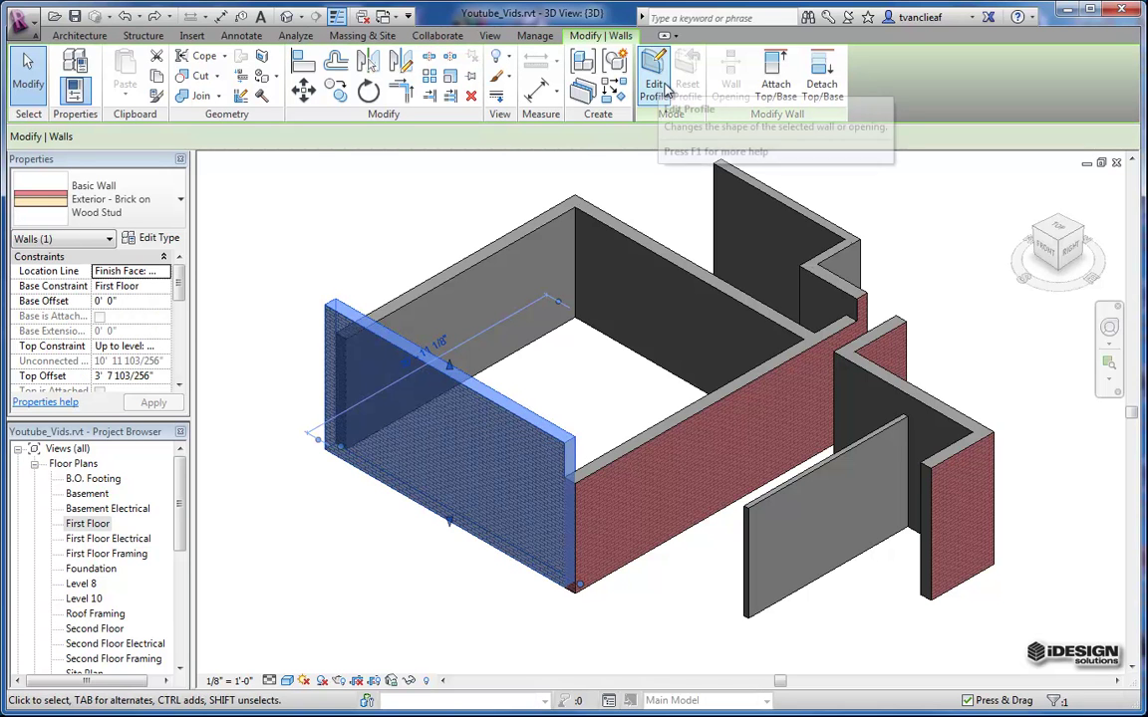
middle_drag(642, 408, 653, 422)
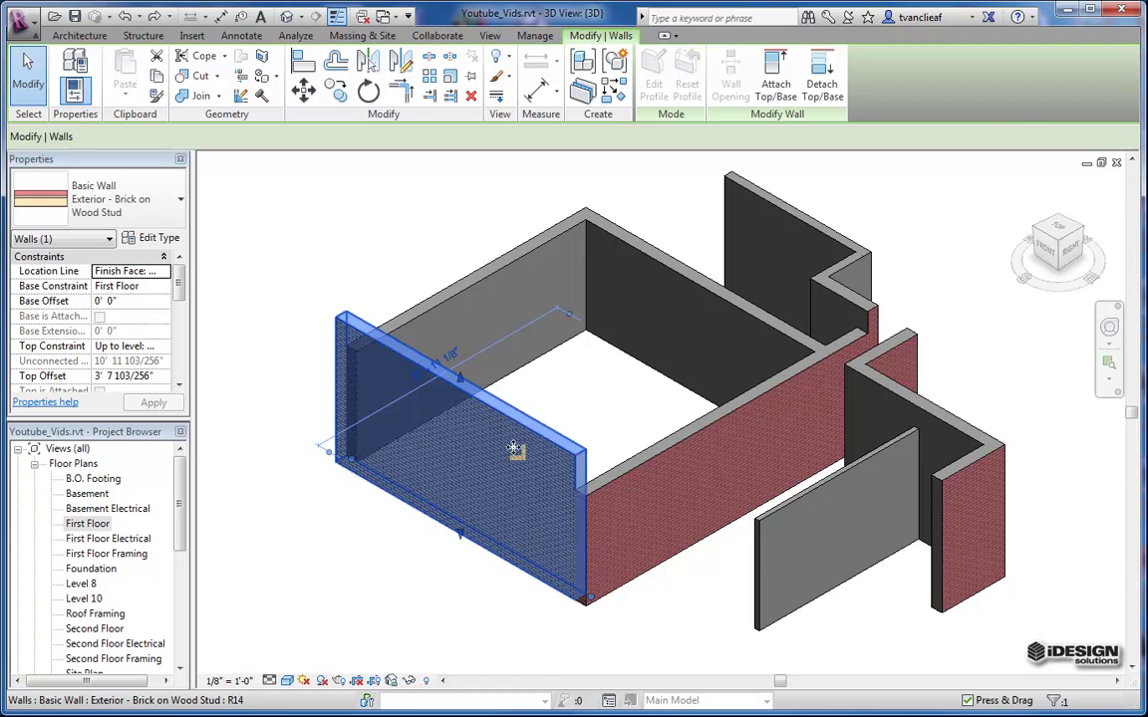
click(654, 507)
key(Escape)
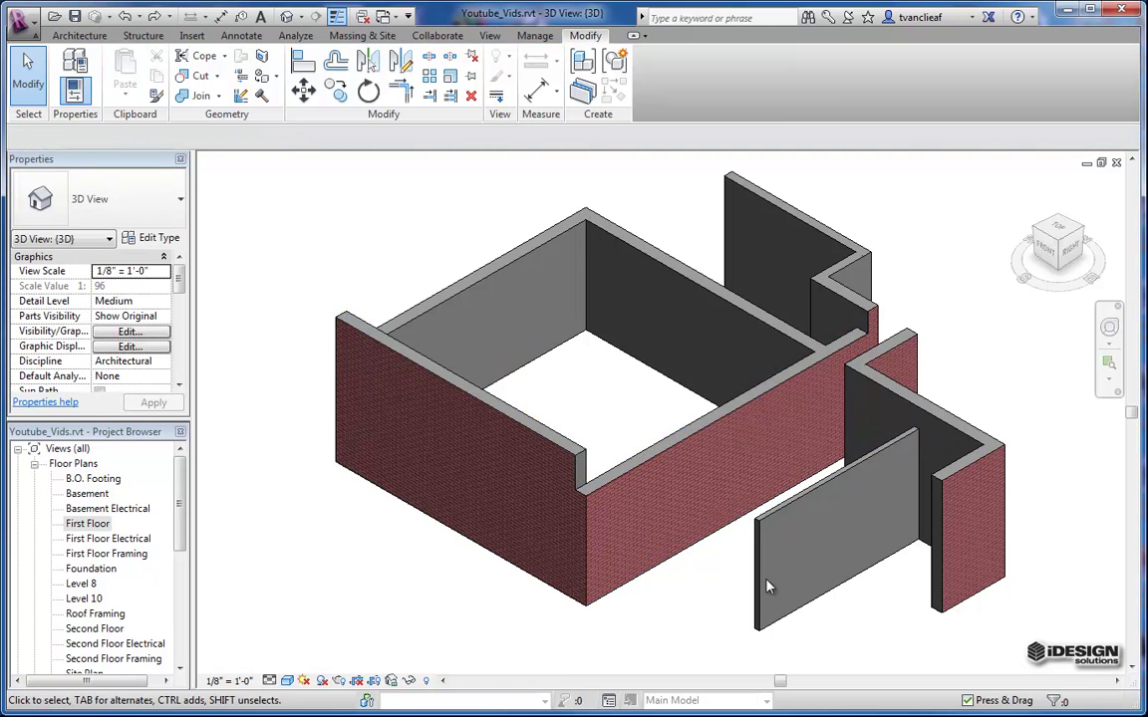
click(760, 595)
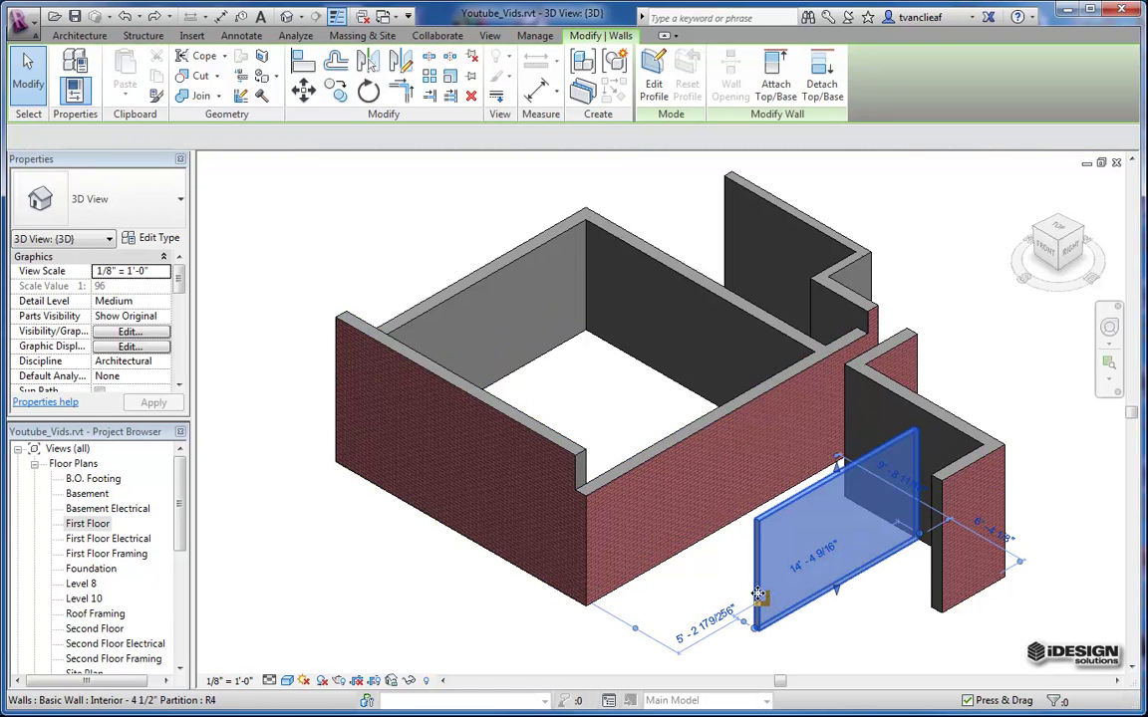
click(727, 418)
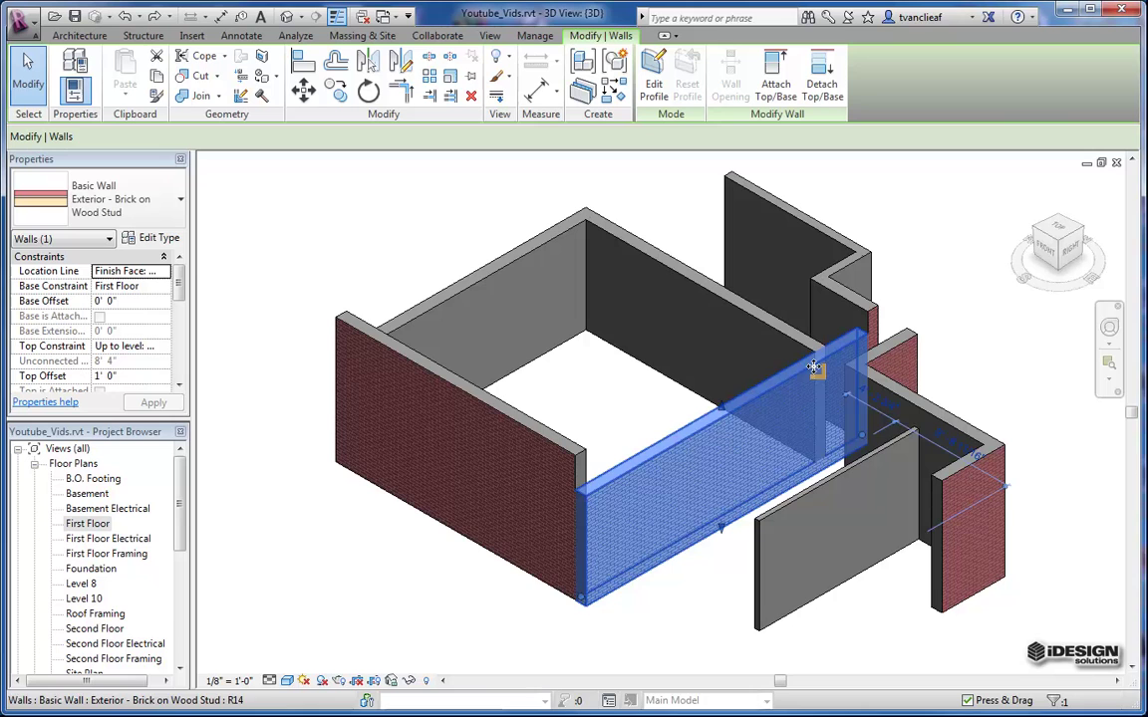
- Start editing the profile of the tall exterior brick wall and face its sketch in the front view
click(544, 446)
scroll(437, 458, up, 2)
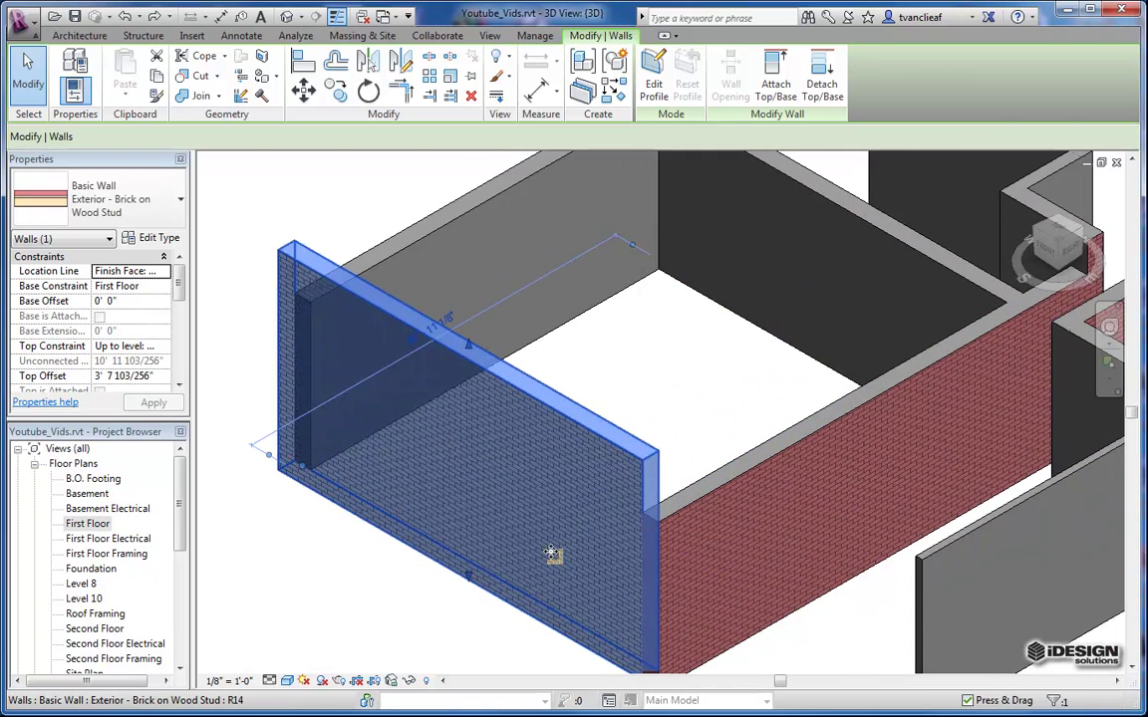
middle_drag(560, 557, 626, 535)
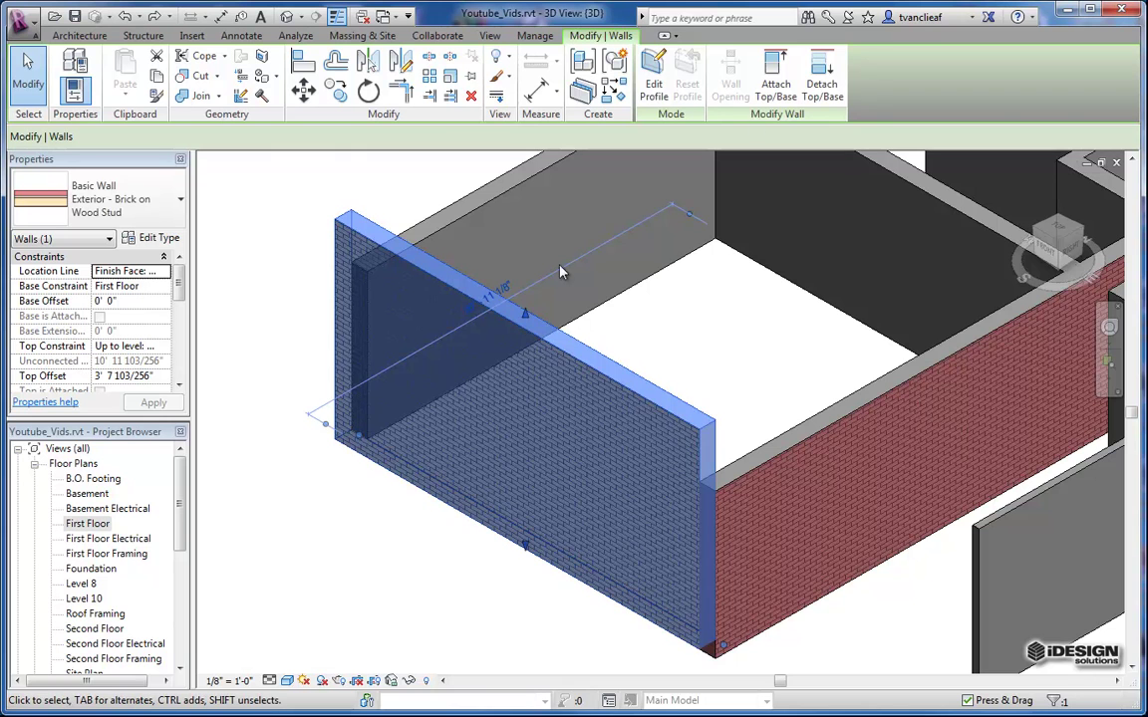
click(655, 88)
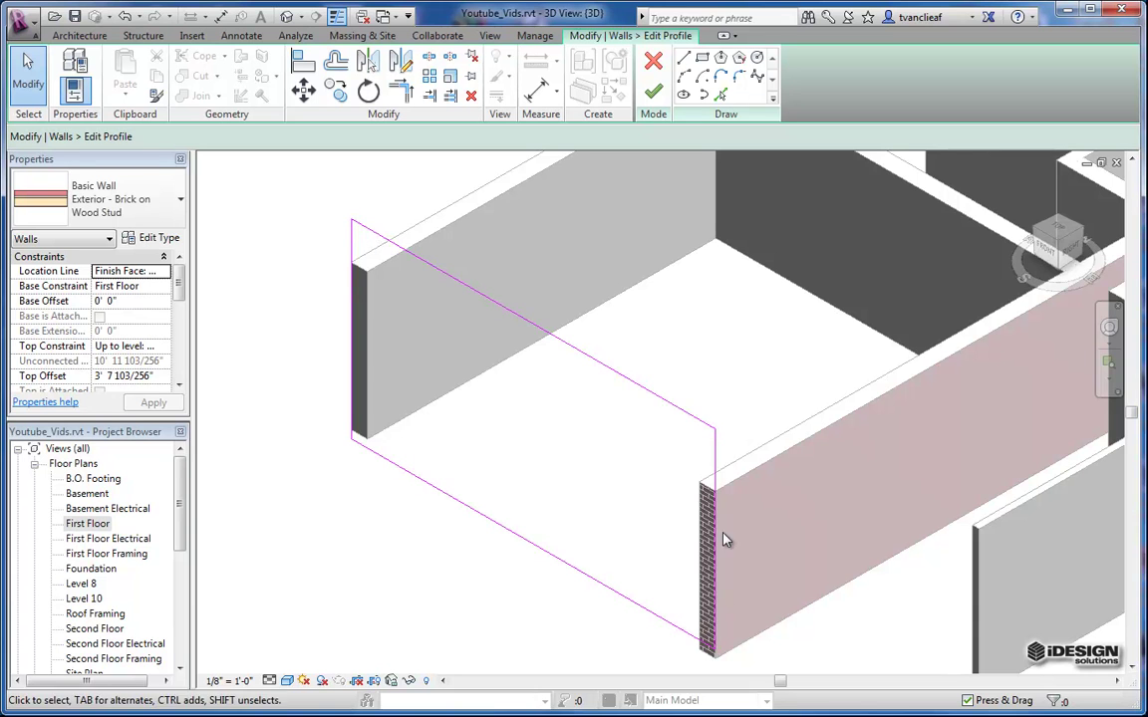
middle_drag(761, 384, 755, 403)
click(1046, 251)
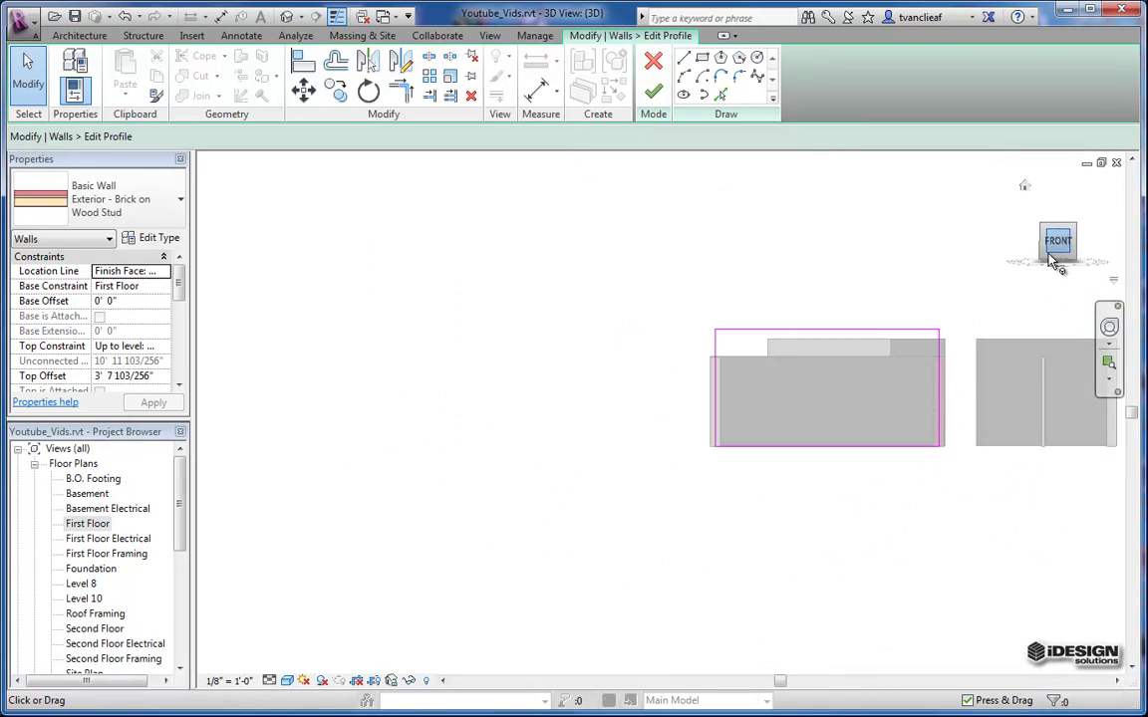
scroll(489, 380, up, 3)
scroll(574, 438, up, 4)
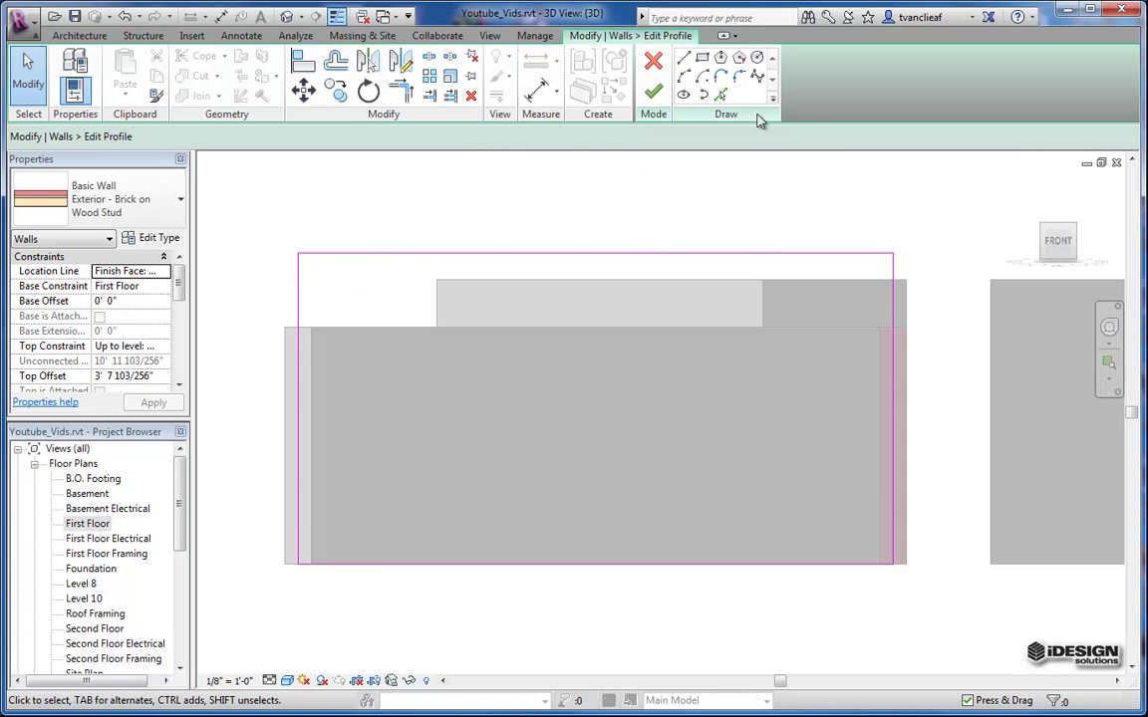
- Sketch a closed stepped loop of straight lines inside the profile's upper left area, with a 2' long bottom segment
click(683, 59)
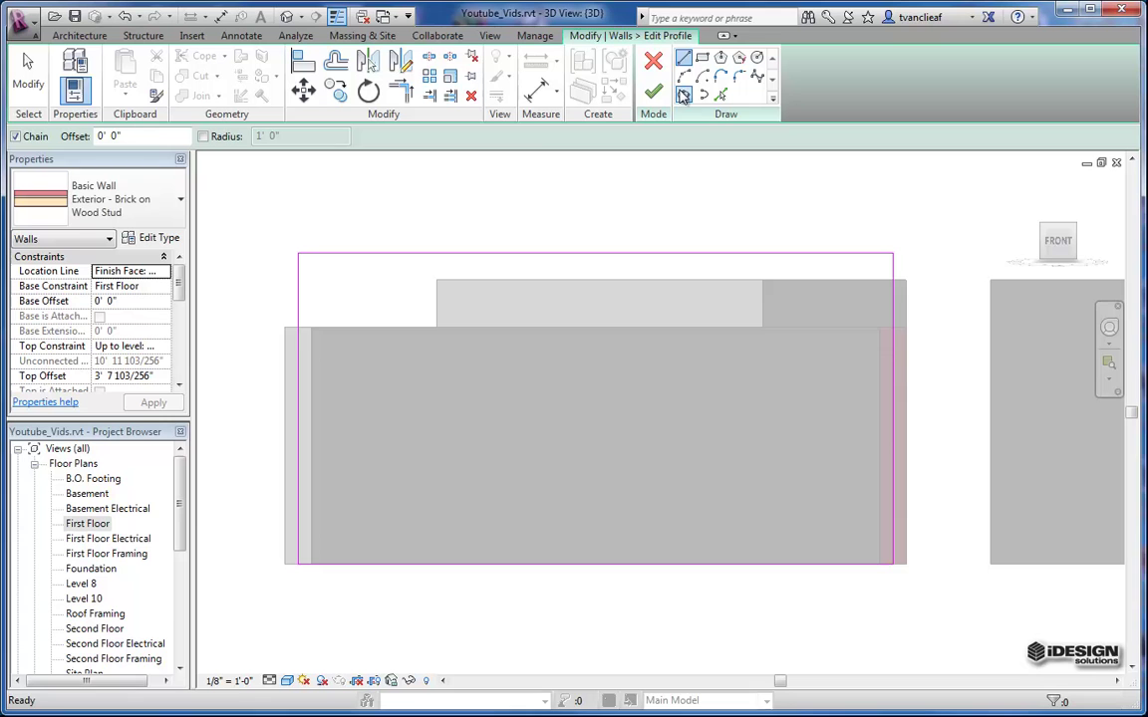
click(385, 296)
click(385, 354)
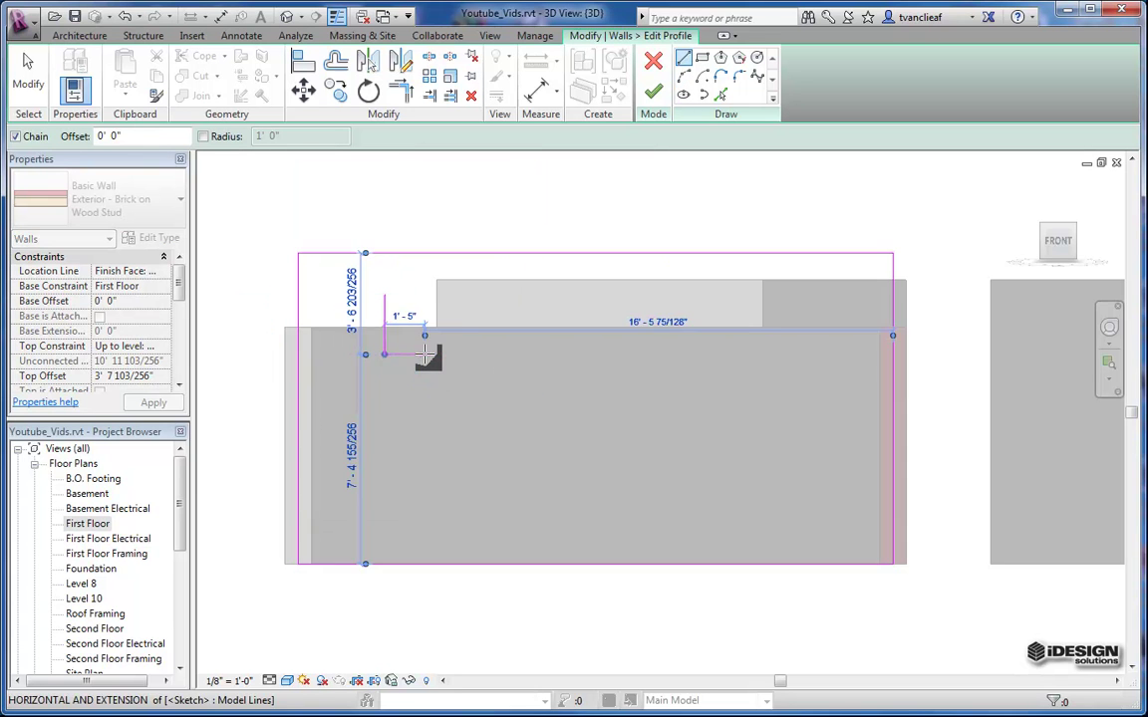
click(425, 382)
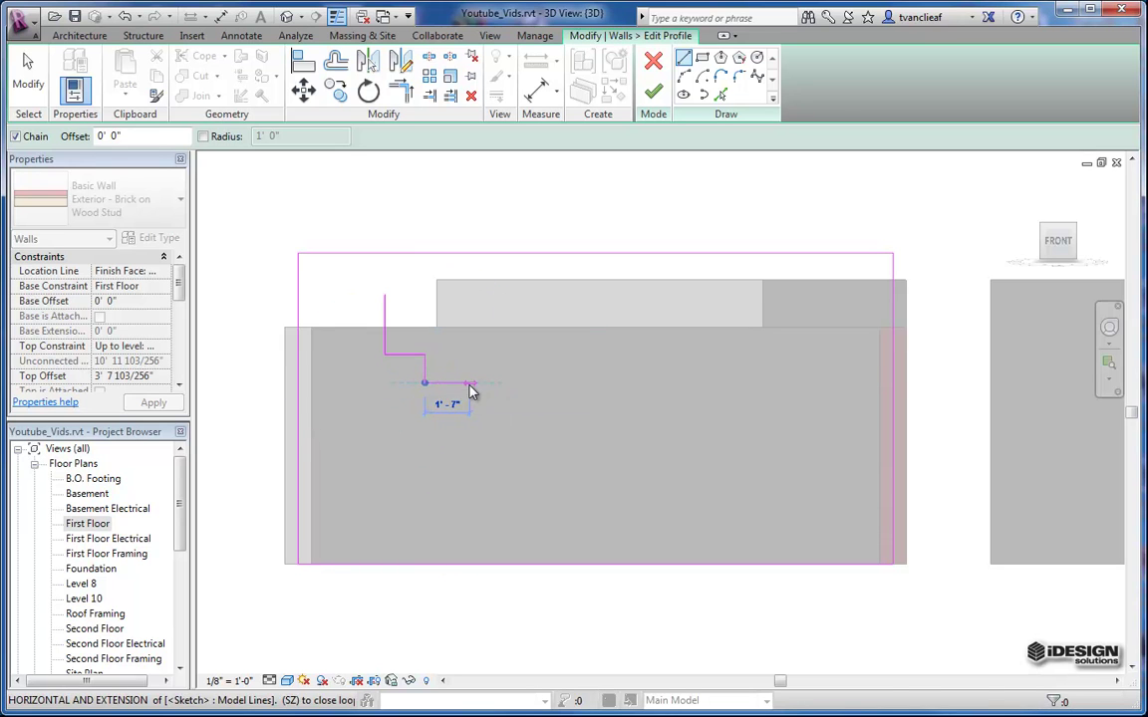
text(2)
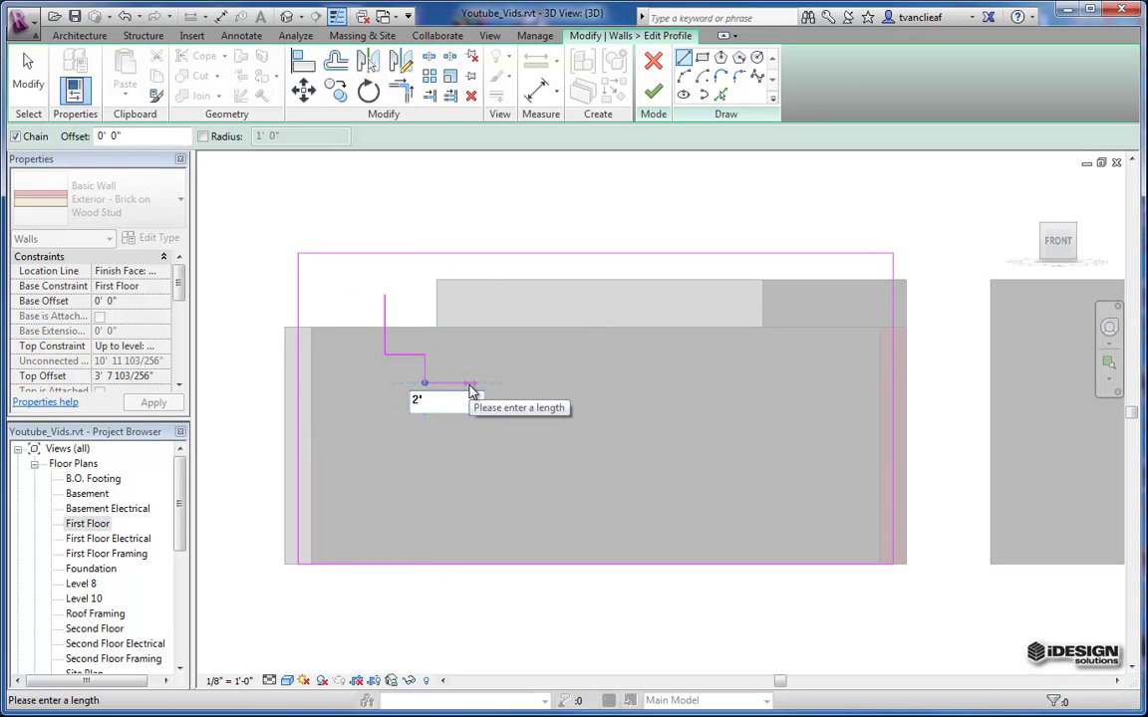
text(')
key(Return)
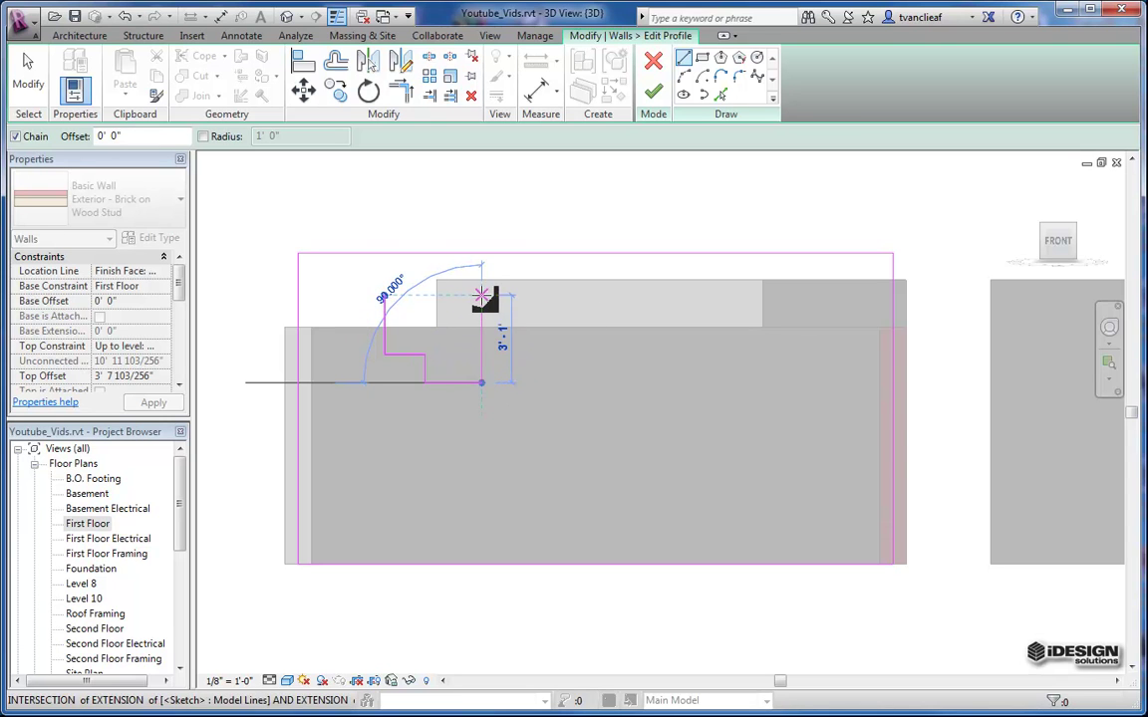
click(481, 336)
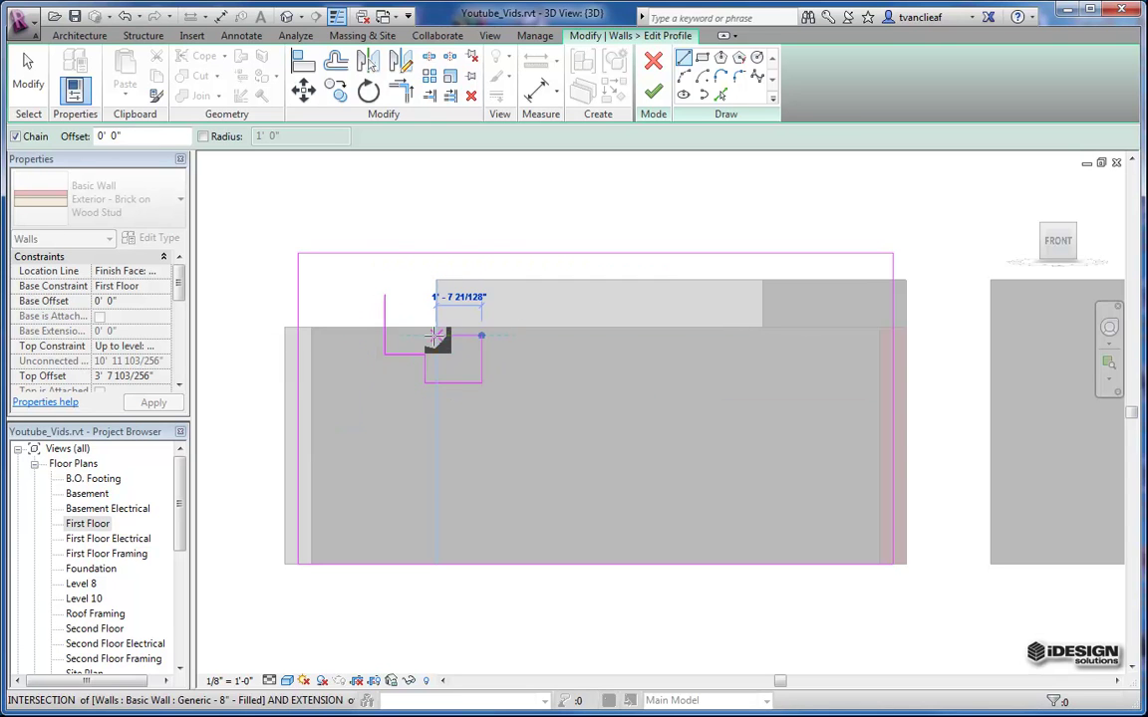
click(435, 335)
click(435, 295)
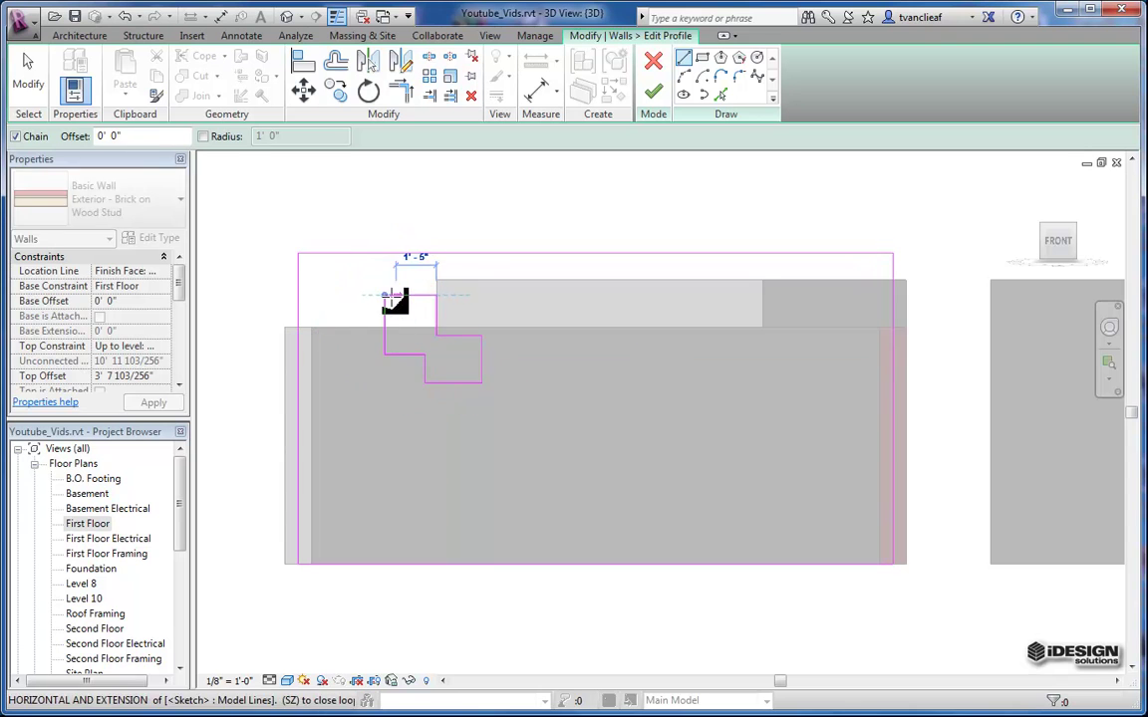
click(385, 295)
- Sketch a circle with a radius of about 2' in the upper right half of the wall profile
scroll(538, 339, up, 1)
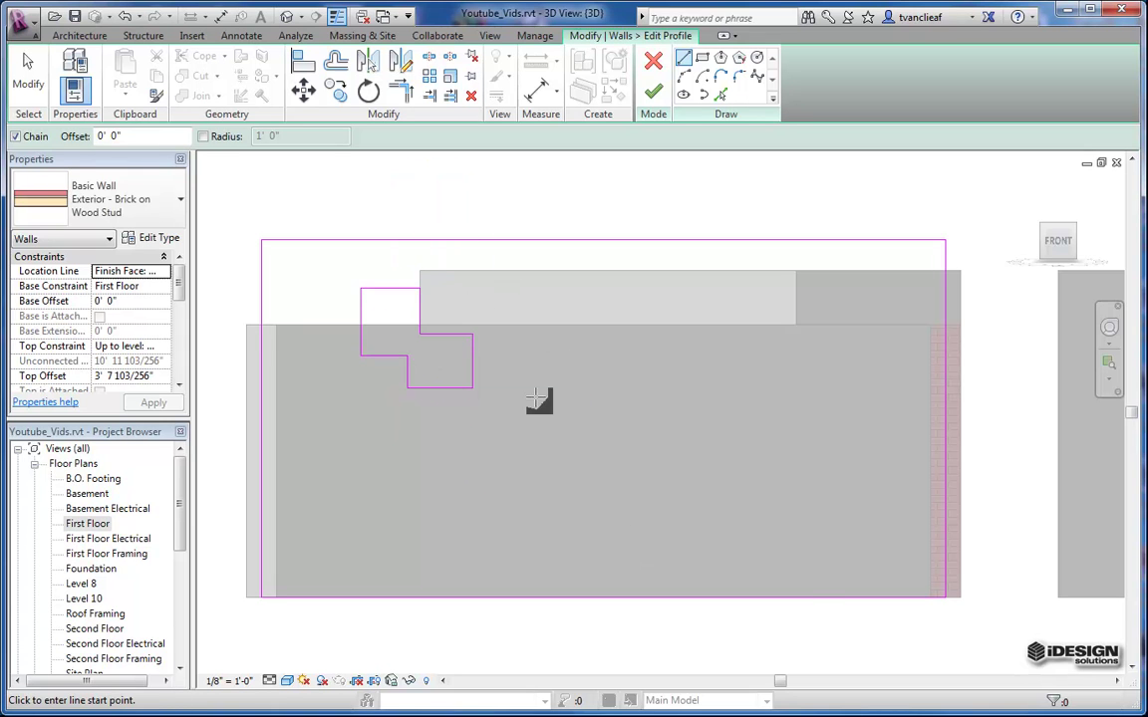
middle_drag(536, 398, 558, 391)
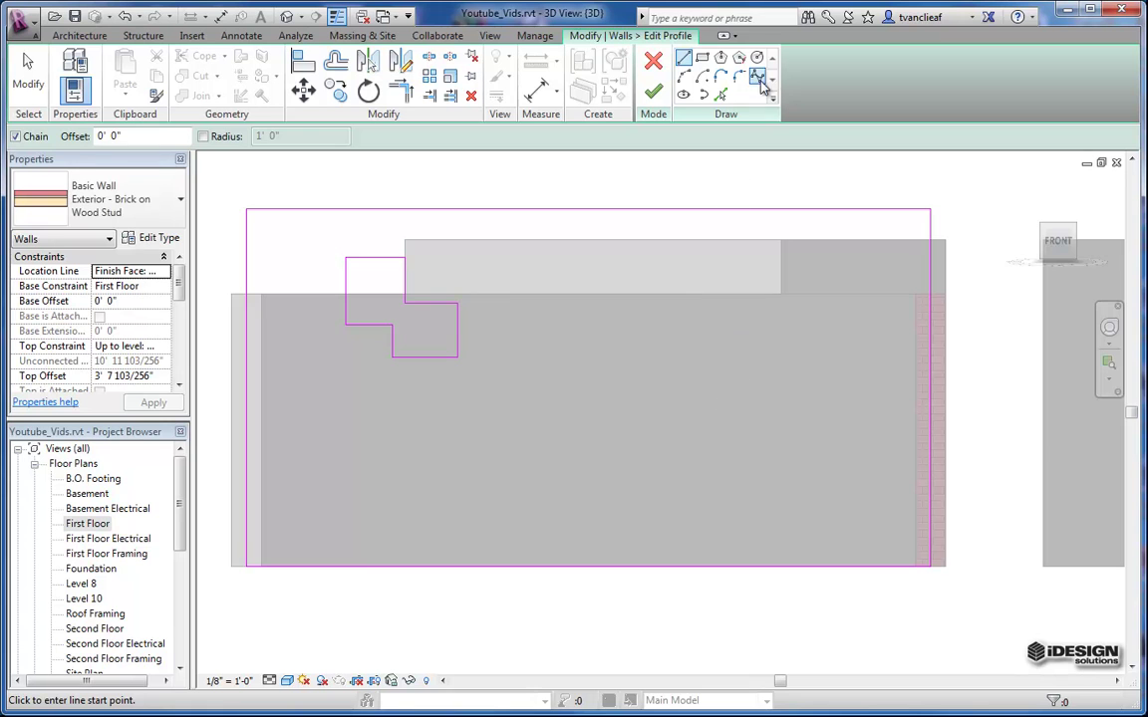
click(757, 59)
click(658, 294)
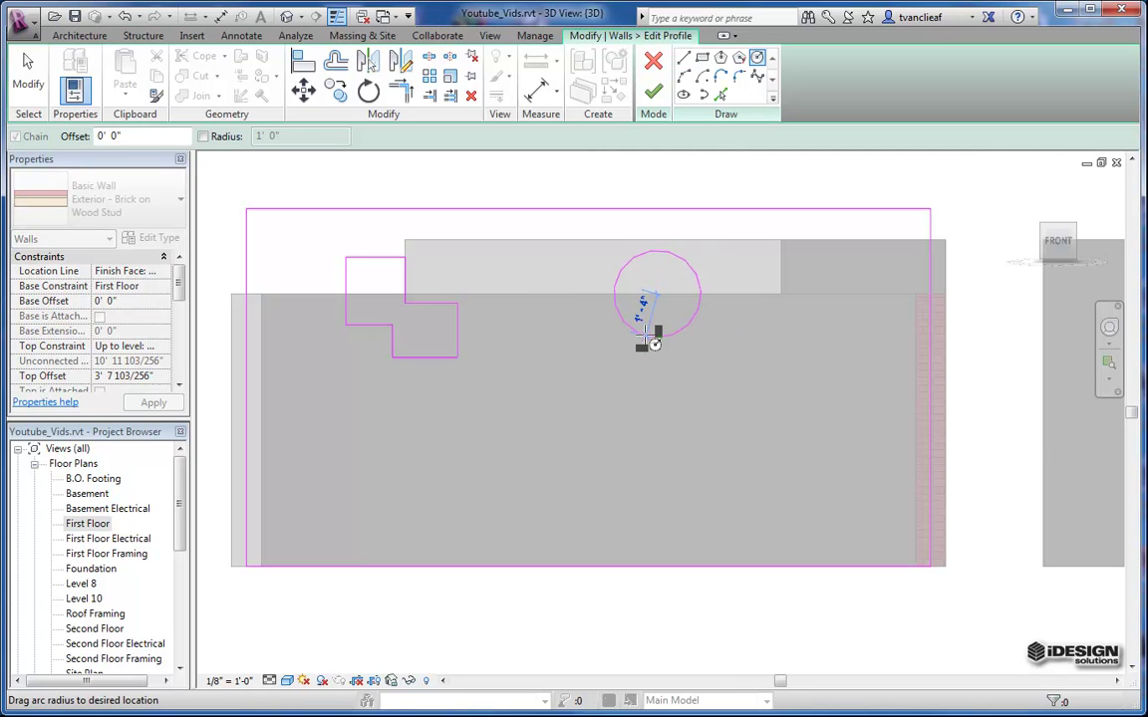
click(696, 344)
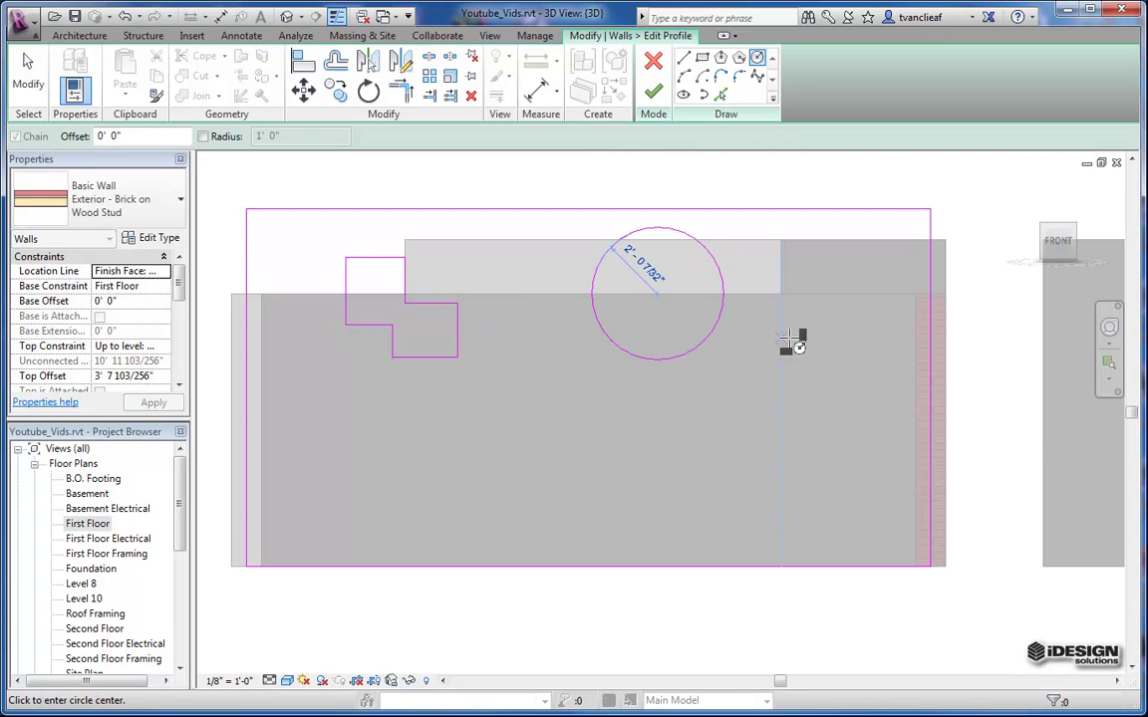
- Sketch a tilted ellipse overlapping the circle, with half-axes of about 1'-9" and 2'-6"
click(683, 94)
click(688, 311)
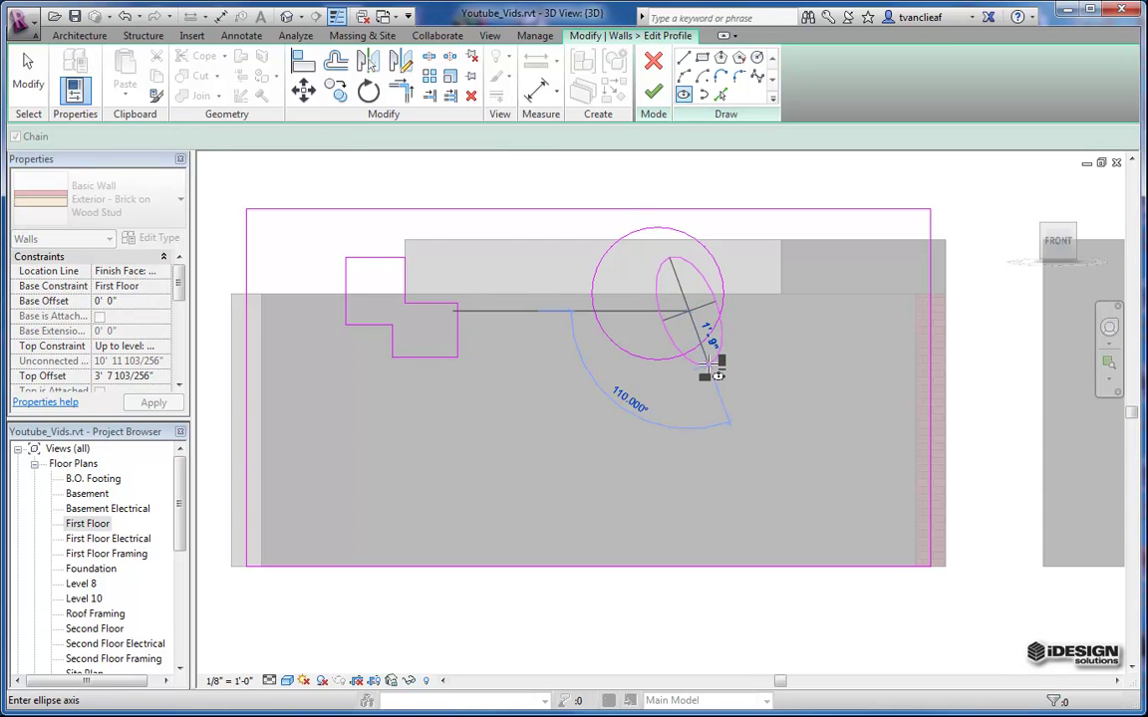
click(708, 371)
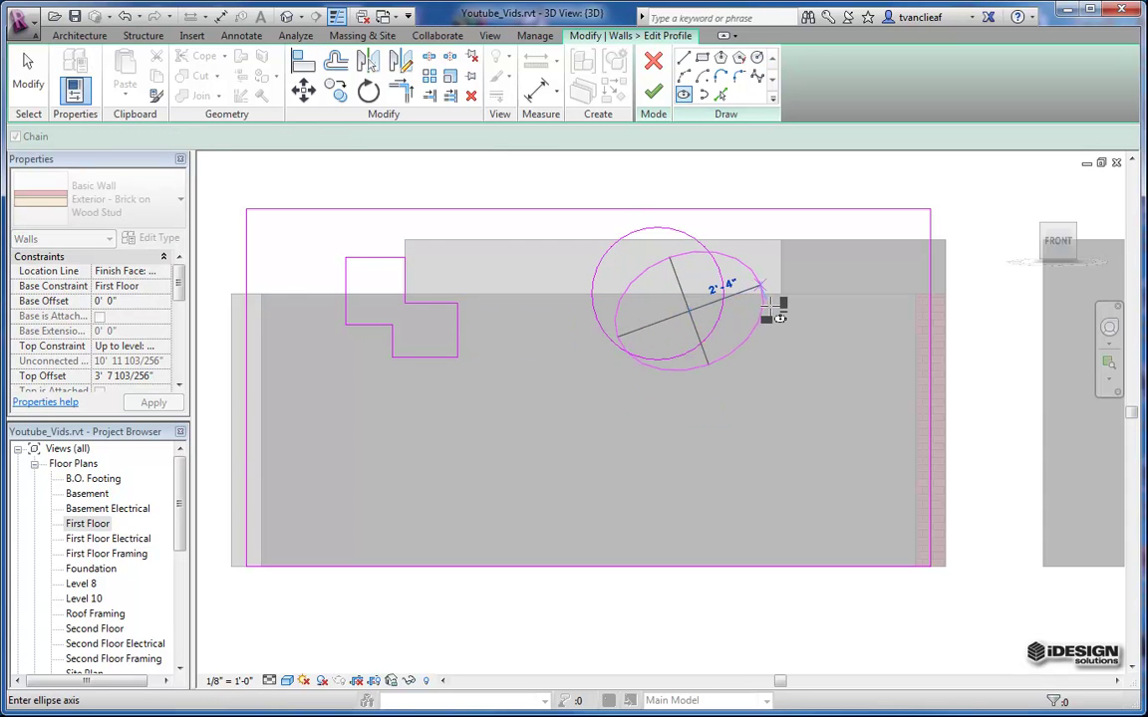
click(775, 302)
- Split the circle and the ellipse at two points each along their lower right sides
scroll(661, 363, up, 3)
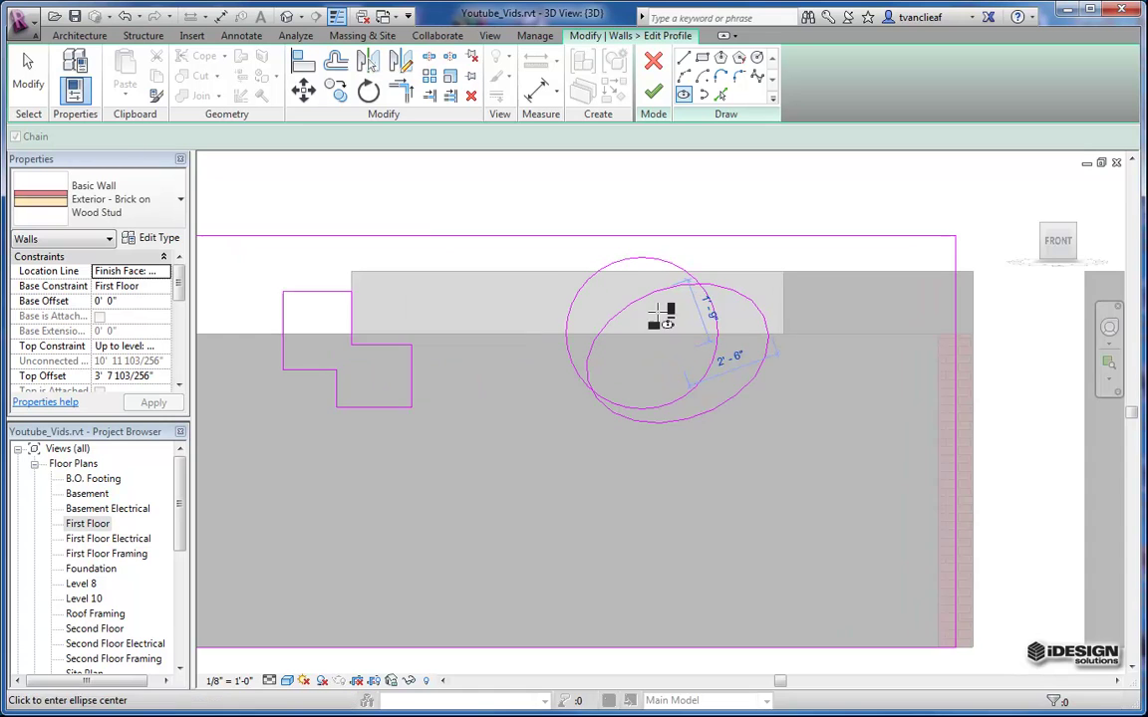
click(430, 60)
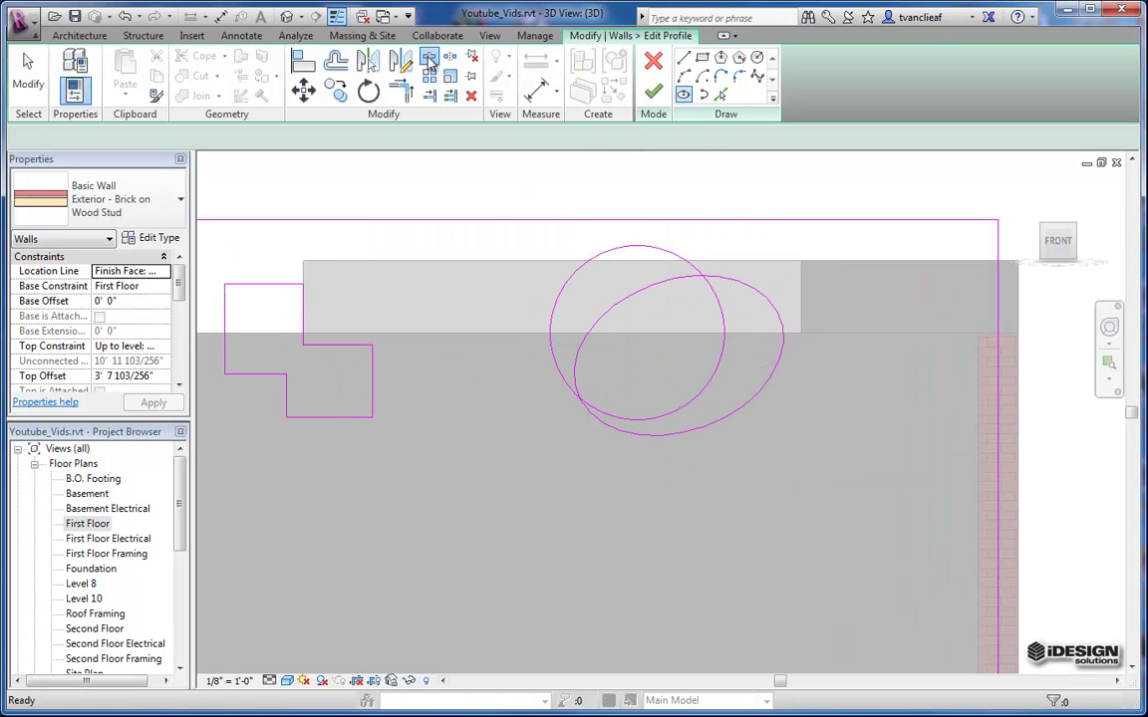
click(721, 355)
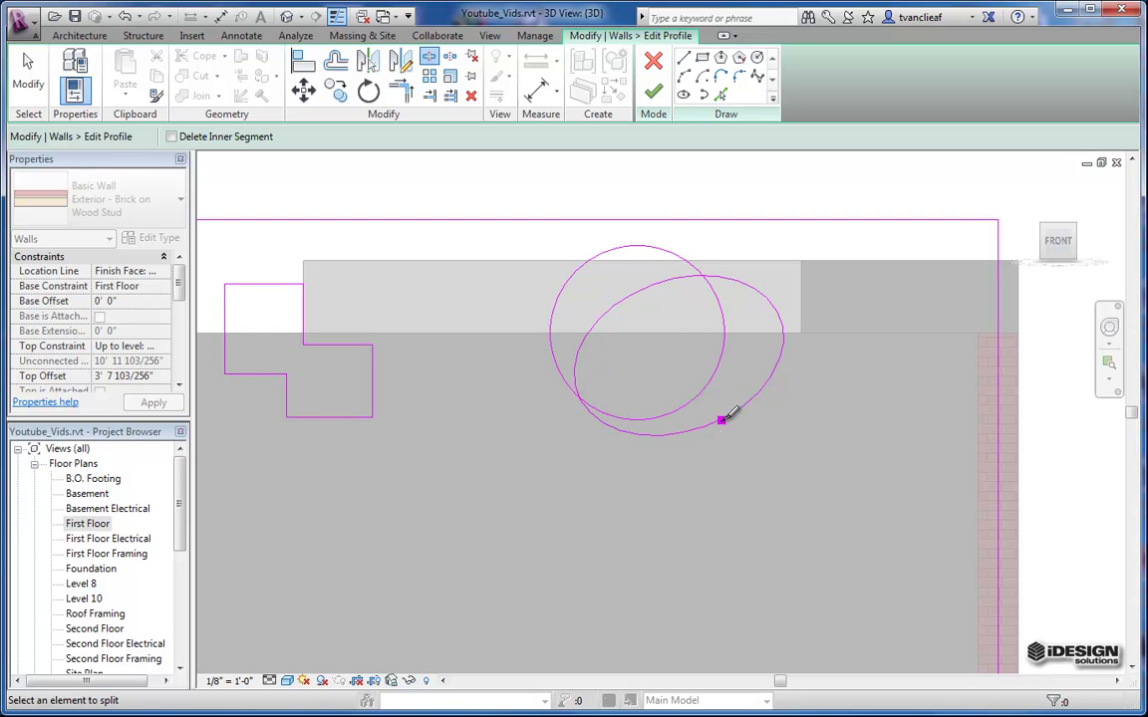
click(691, 431)
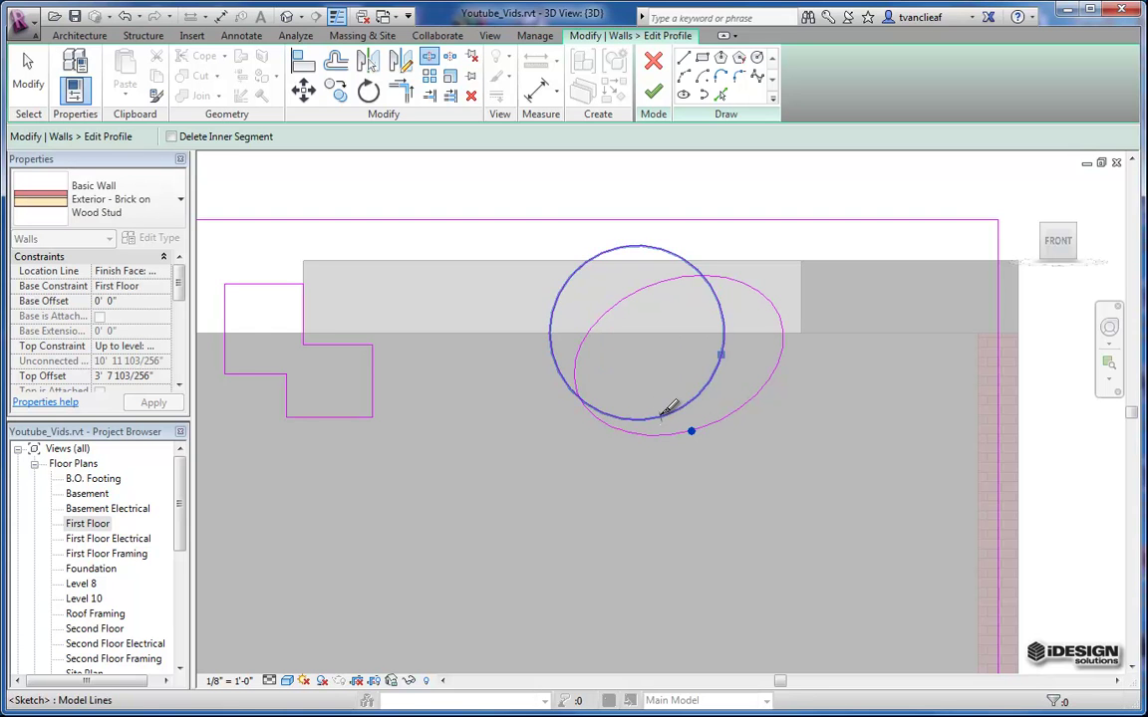
click(661, 417)
key(Escape)
- Delete the short split segments from the lower right of the ellipse and the circle
click(737, 416)
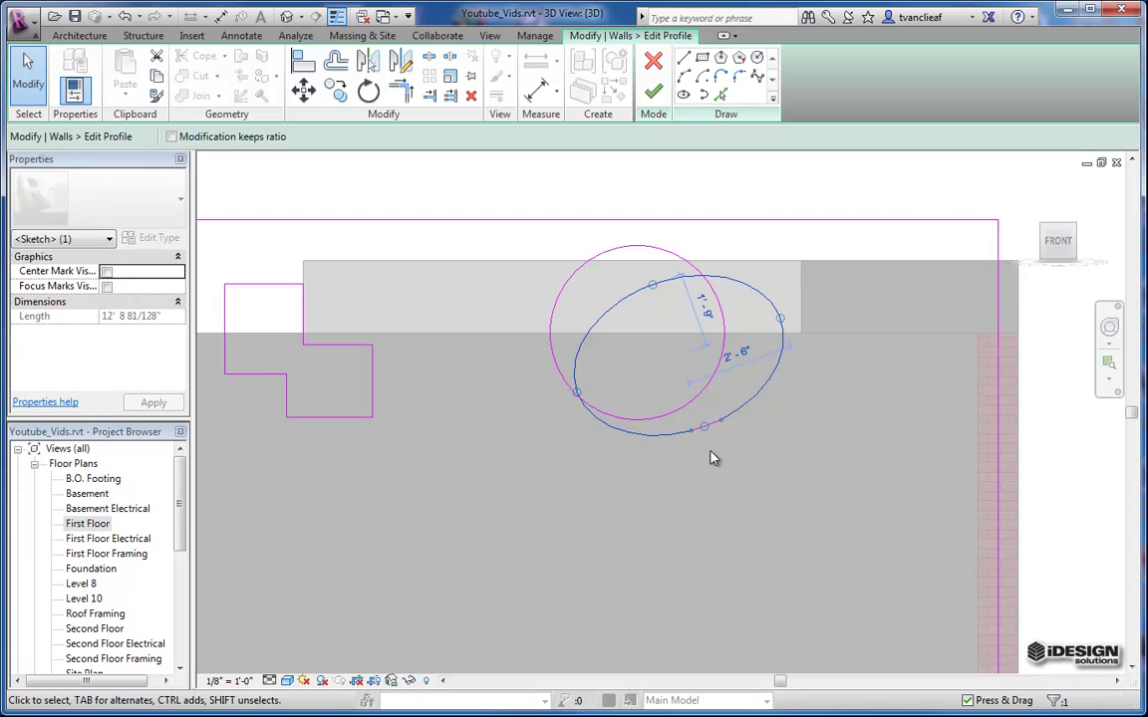
click(712, 459)
click(705, 426)
key(Delete)
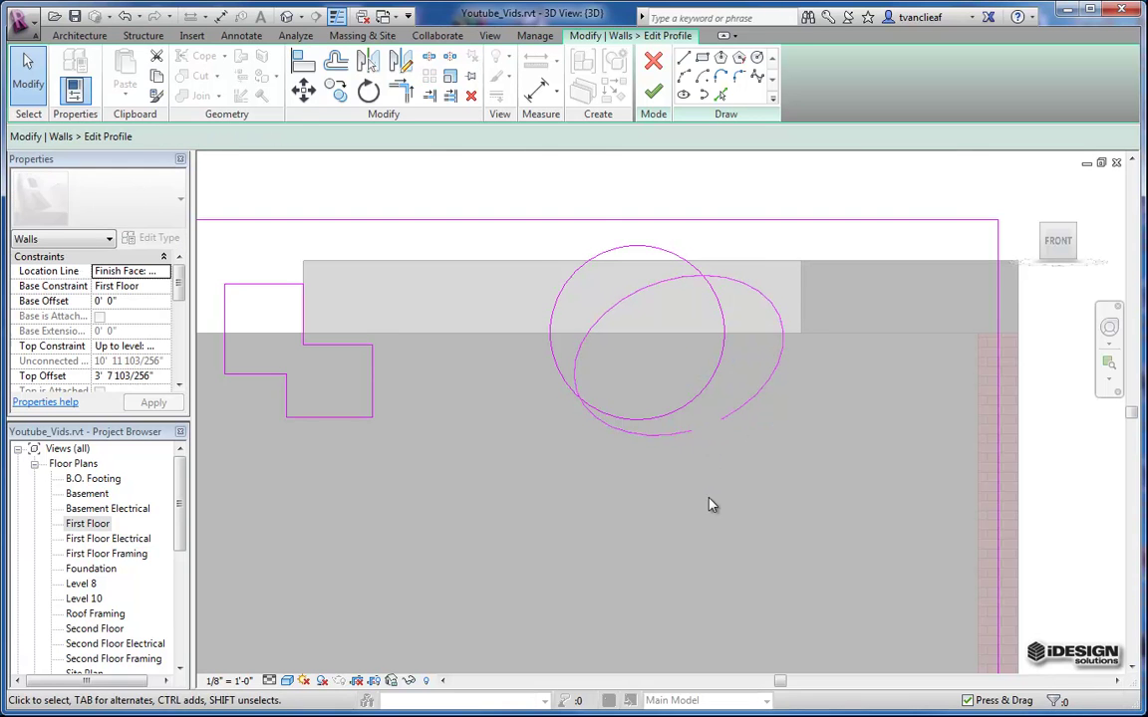
scroll(698, 423, up, 1)
click(697, 408)
key(Delete)
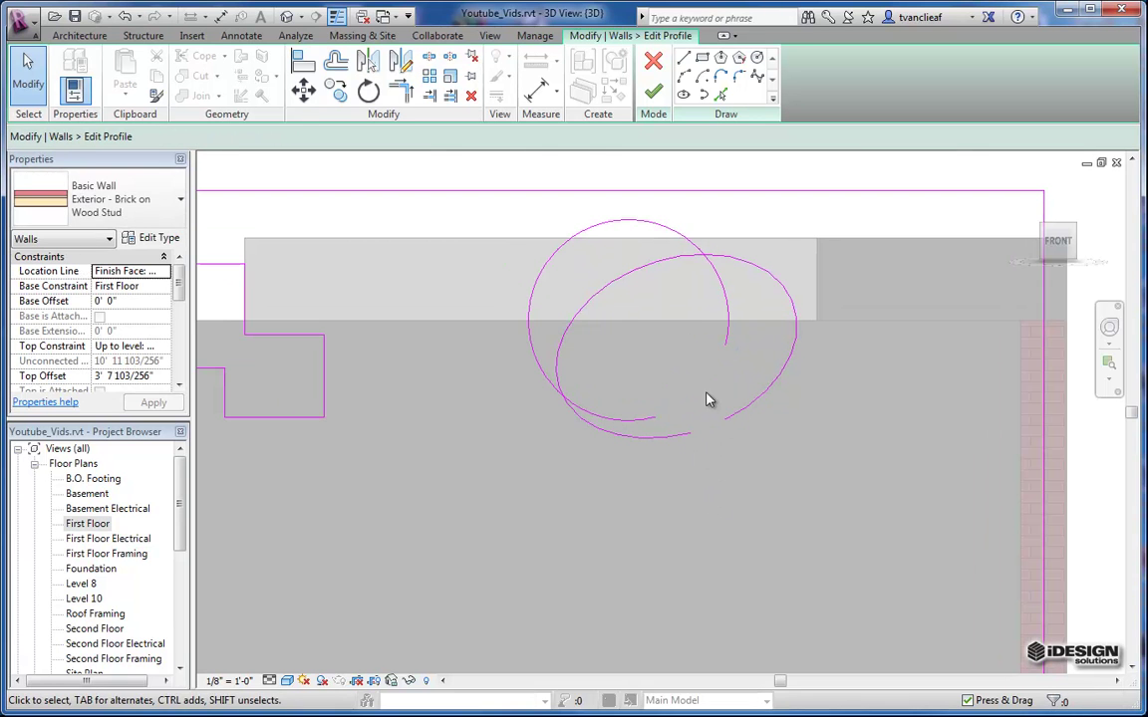
- Shorten the open circle arc and the open ellipse arc so that both end at their upper intersection
click(730, 304)
drag(727, 341, 706, 257)
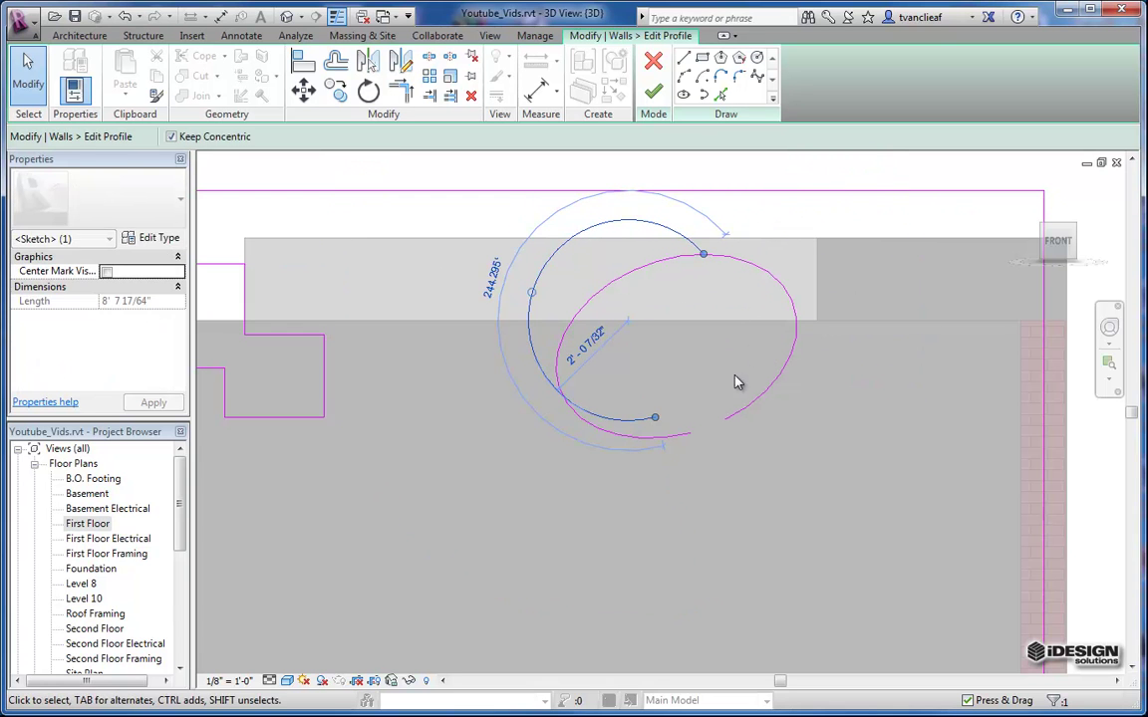
click(736, 420)
drag(725, 426, 704, 256)
scroll(704, 255, up, 5)
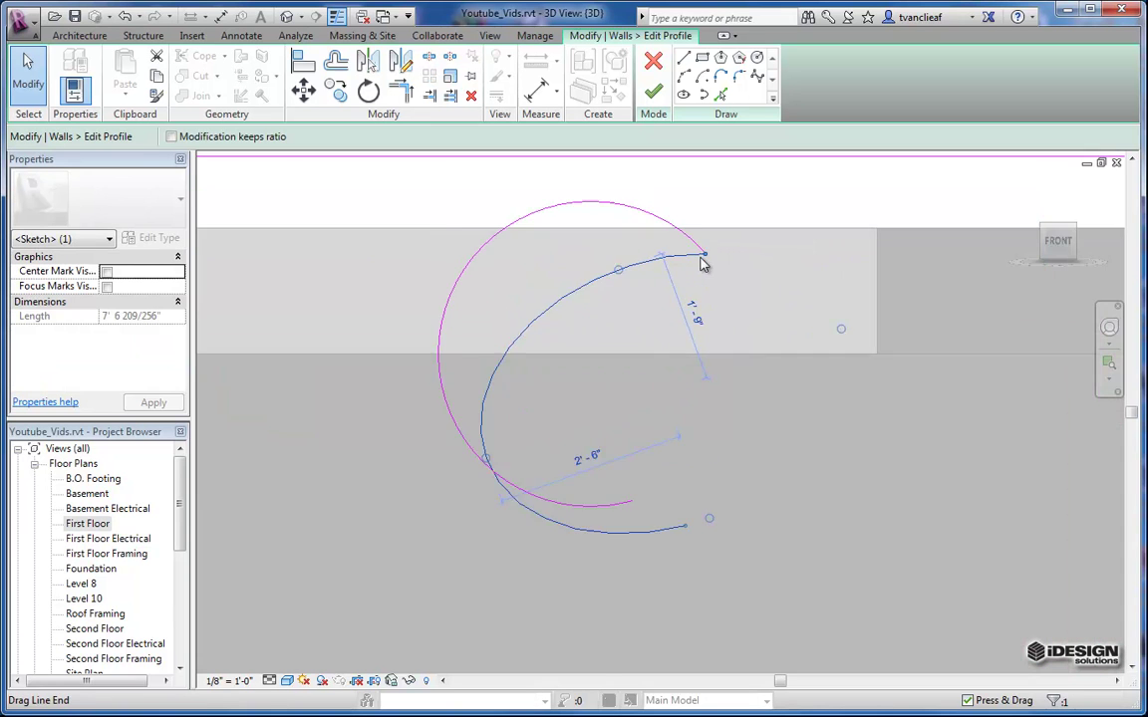
- Shorten the lower end of the circle arc to its lower intersection with the ellipse arc
click(710, 305)
scroll(610, 313, down, 3)
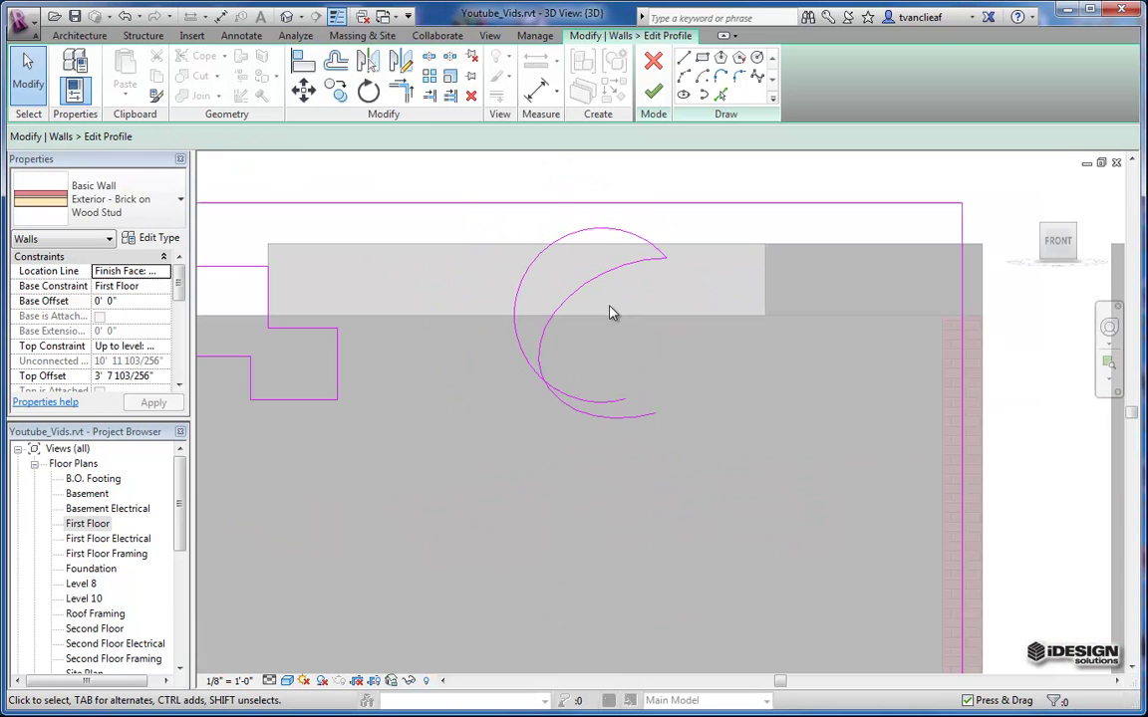
scroll(525, 395, up, 2)
click(615, 395)
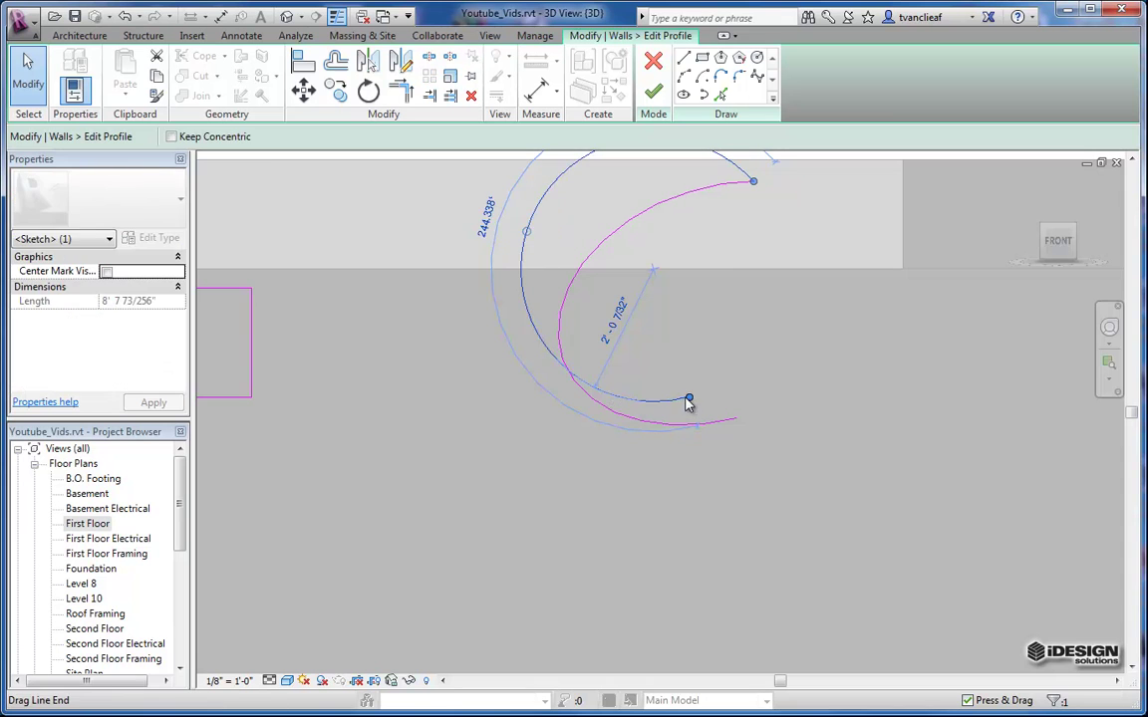
drag(688, 398, 572, 374)
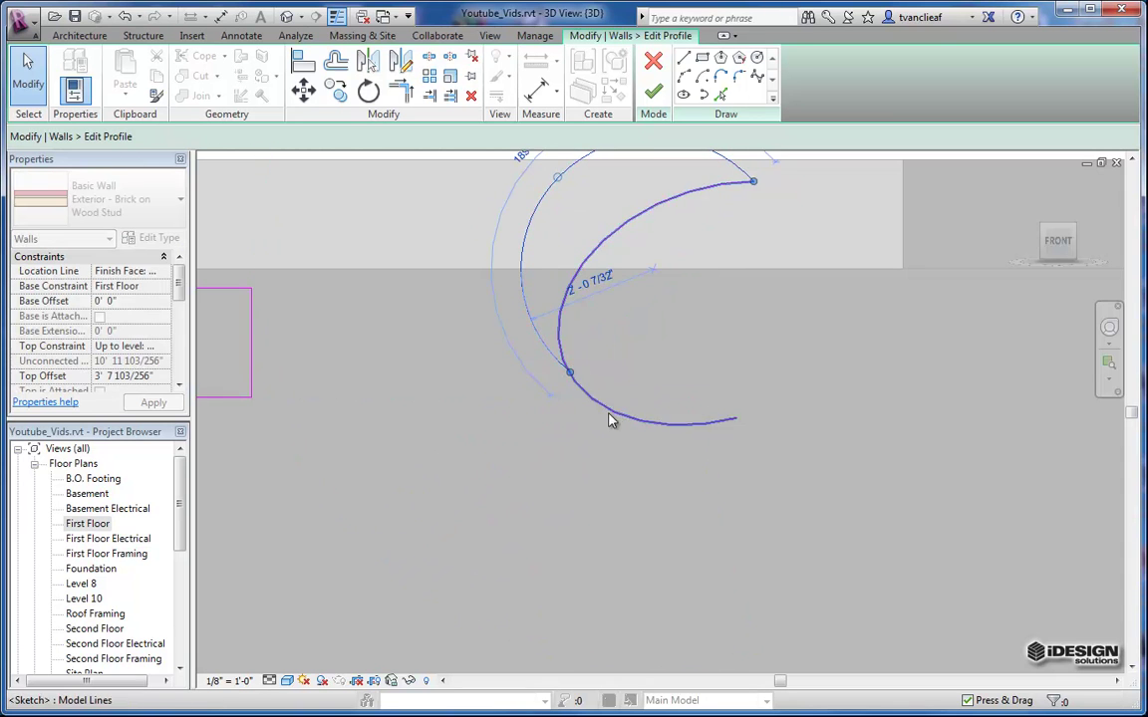
- Shorten the lower end of the ellipse arc to meet the circle arc's lower end, closing the crescent
click(598, 418)
click(653, 423)
click(655, 425)
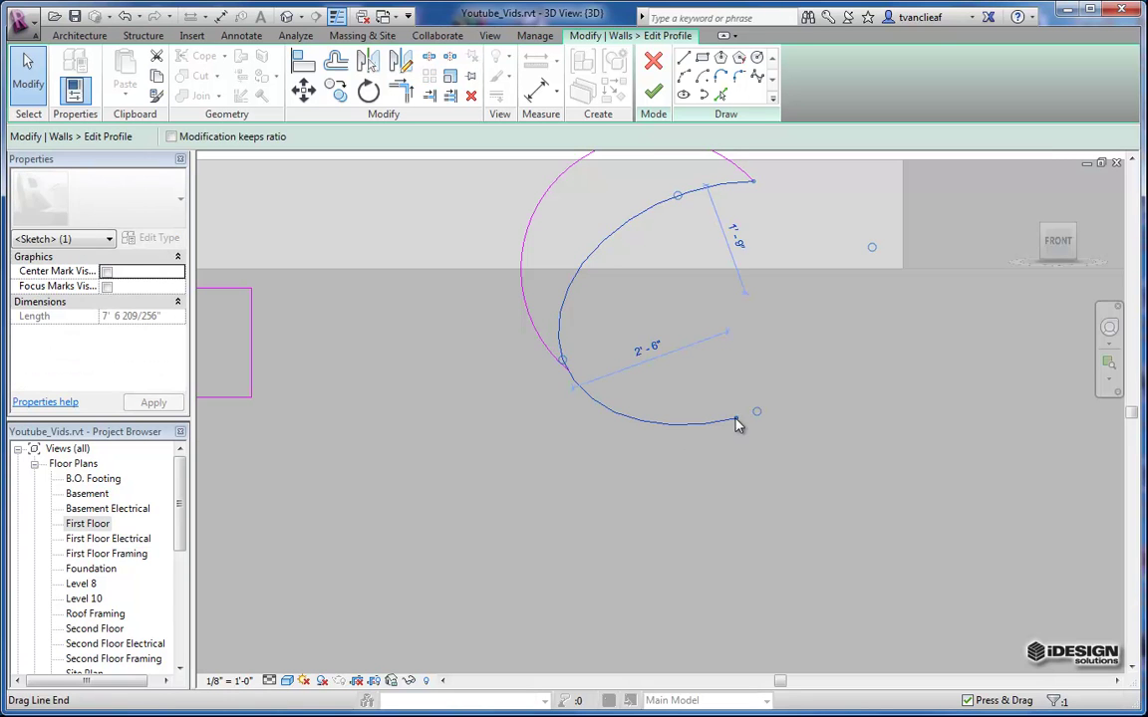
mouse_move(738, 425)
mouse_down()
mouse_move(736, 416)
mouse_move(602, 402)
mouse_move(567, 369)
mouse_up()
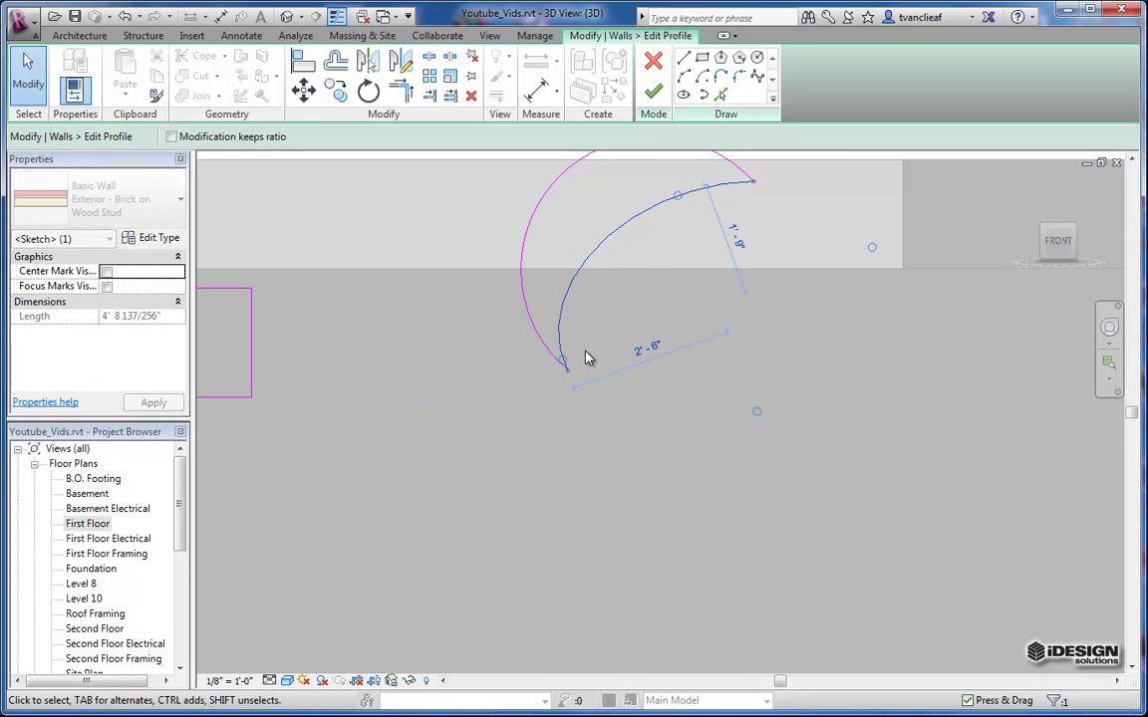
middle_drag(473, 252, 458, 362)
key(Escape)
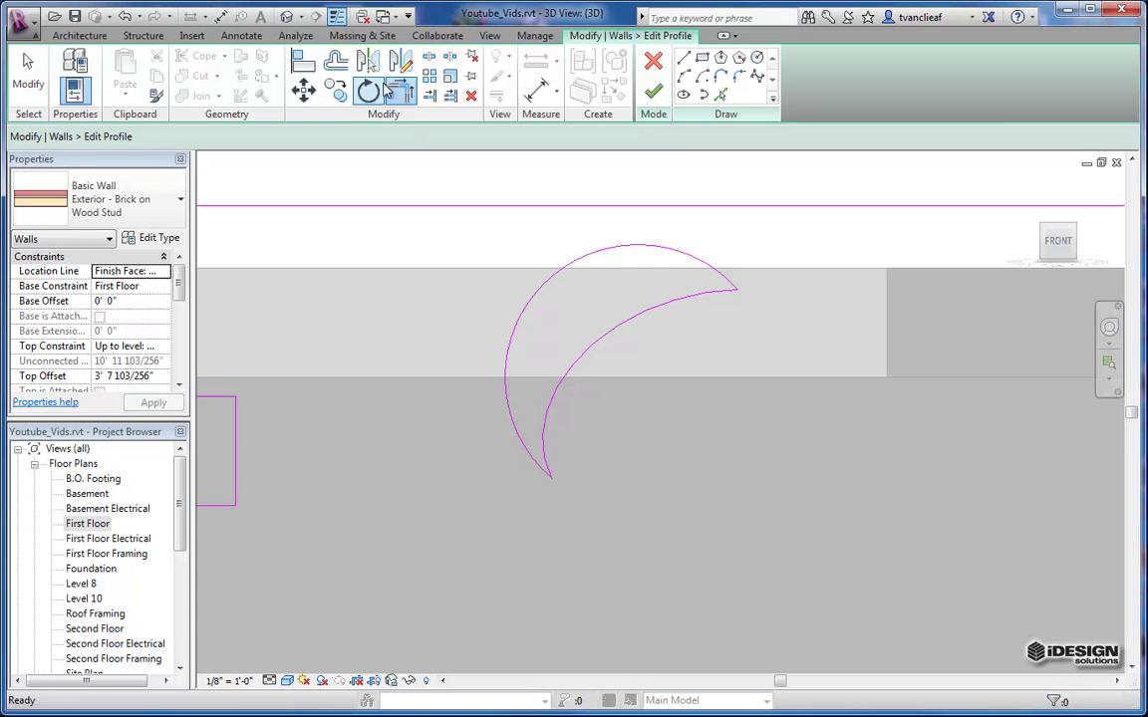
- Trim the circle arc and the ellipse arc to a clean corner at the crescent's lower tip
click(401, 92)
click(538, 464)
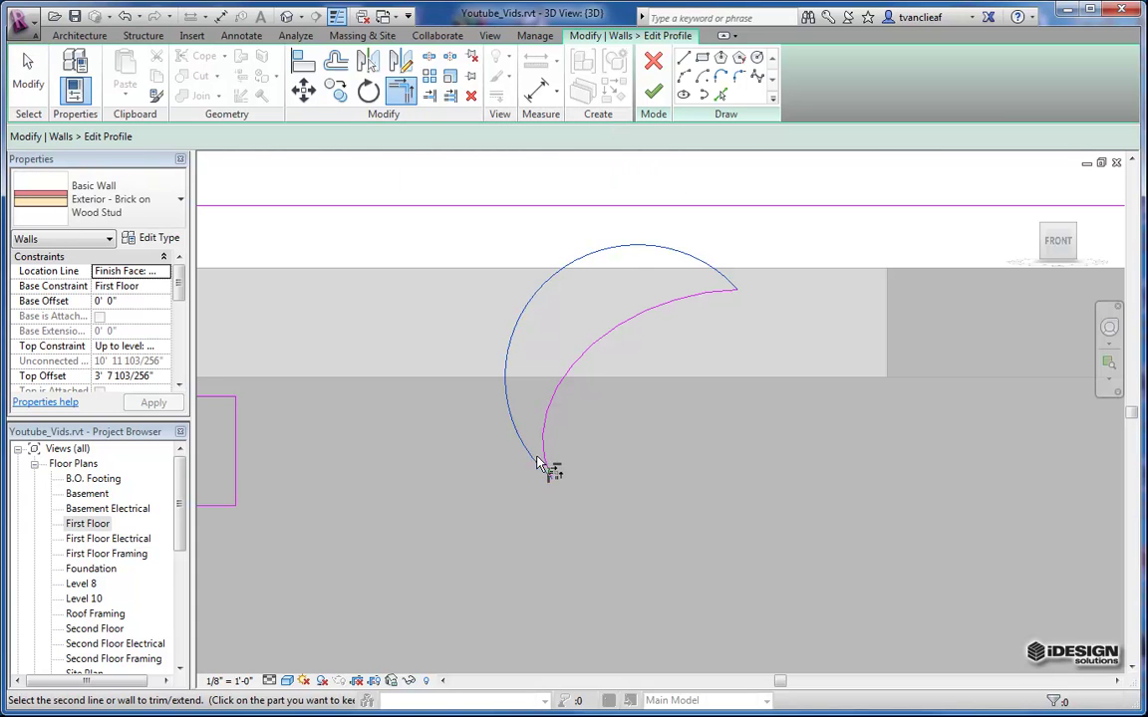
click(546, 461)
key(Escape)
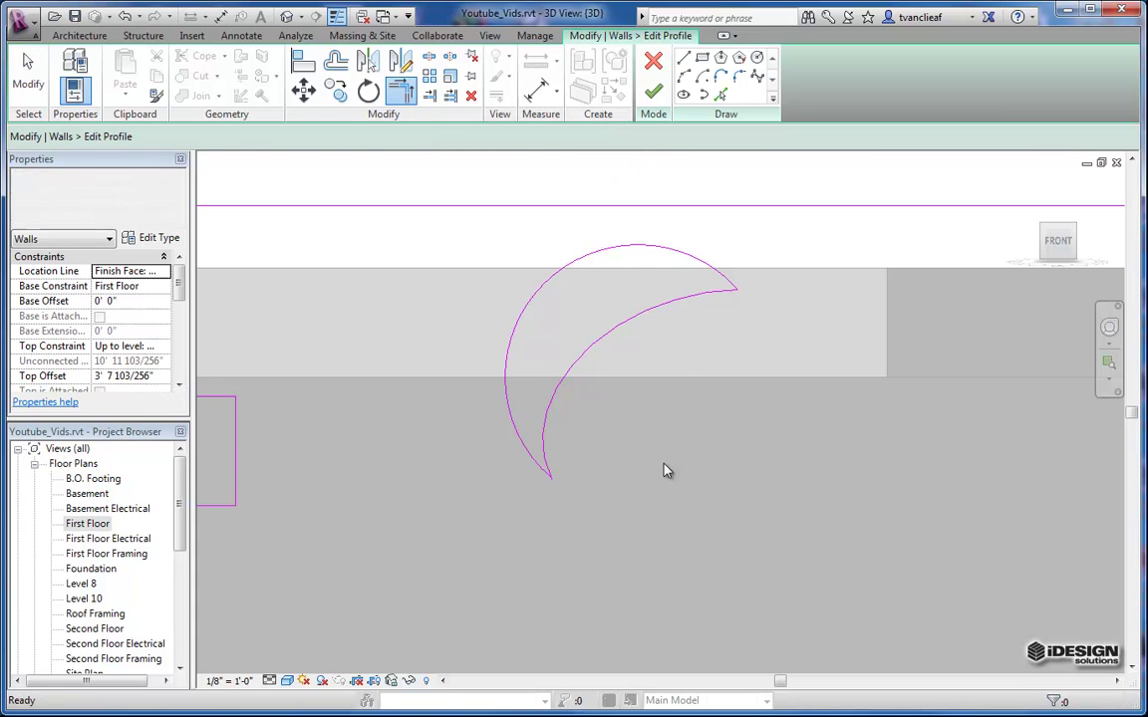
- Finish the wall profile edit and deselect the wall
scroll(682, 349, down, 1)
middle_drag(683, 349, 653, 435)
scroll(578, 387, down, 1)
middle_drag(578, 387, 531, 356)
click(652, 92)
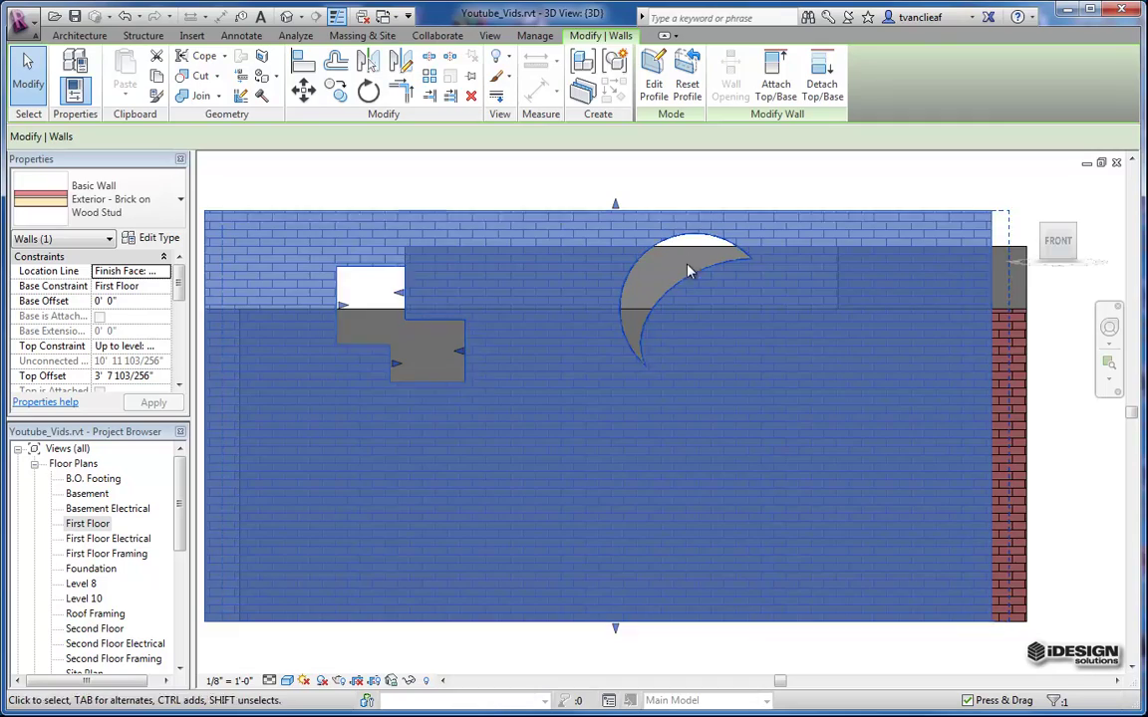
scroll(541, 311, down, 1)
click(510, 225)
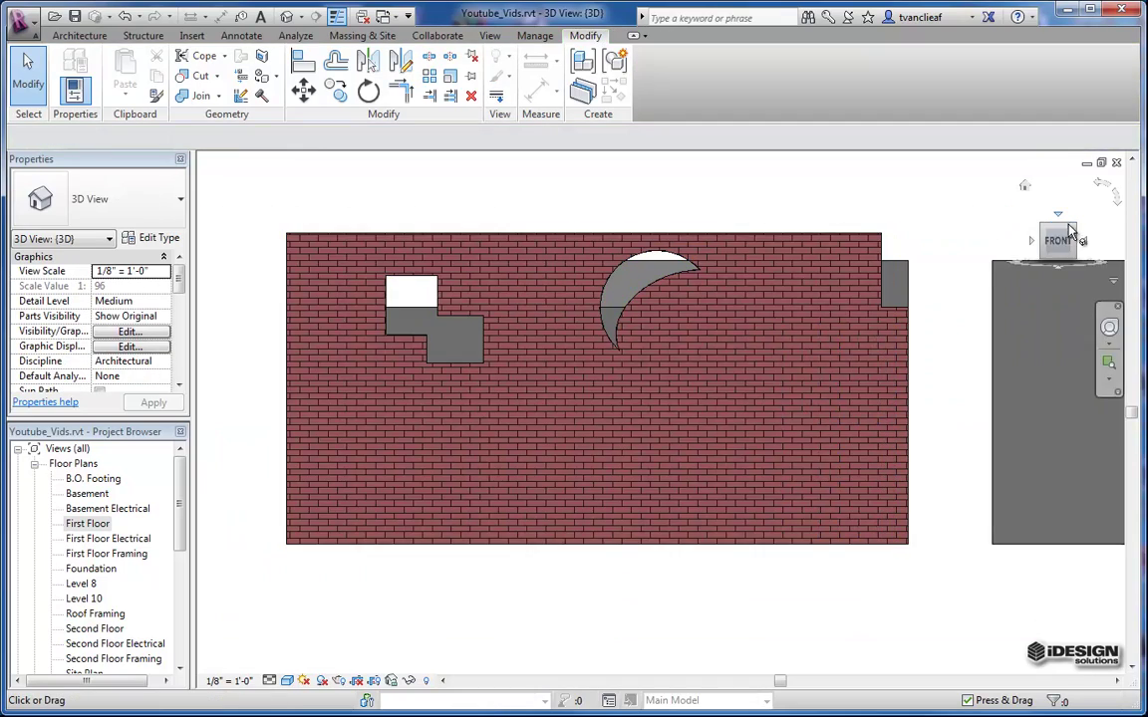
- Examine the stepped and crescent openings and the adjoining walls in 3D from several angles
mouse_move(1074, 232)
mouse_down()
mouse_move(1022, 261)
mouse_move(202, 256)
mouse_move(211, 259)
mouse_up()
middle_drag(717, 468, 666, 309)
scroll(592, 481, up, 2)
scroll(594, 489, up, 1)
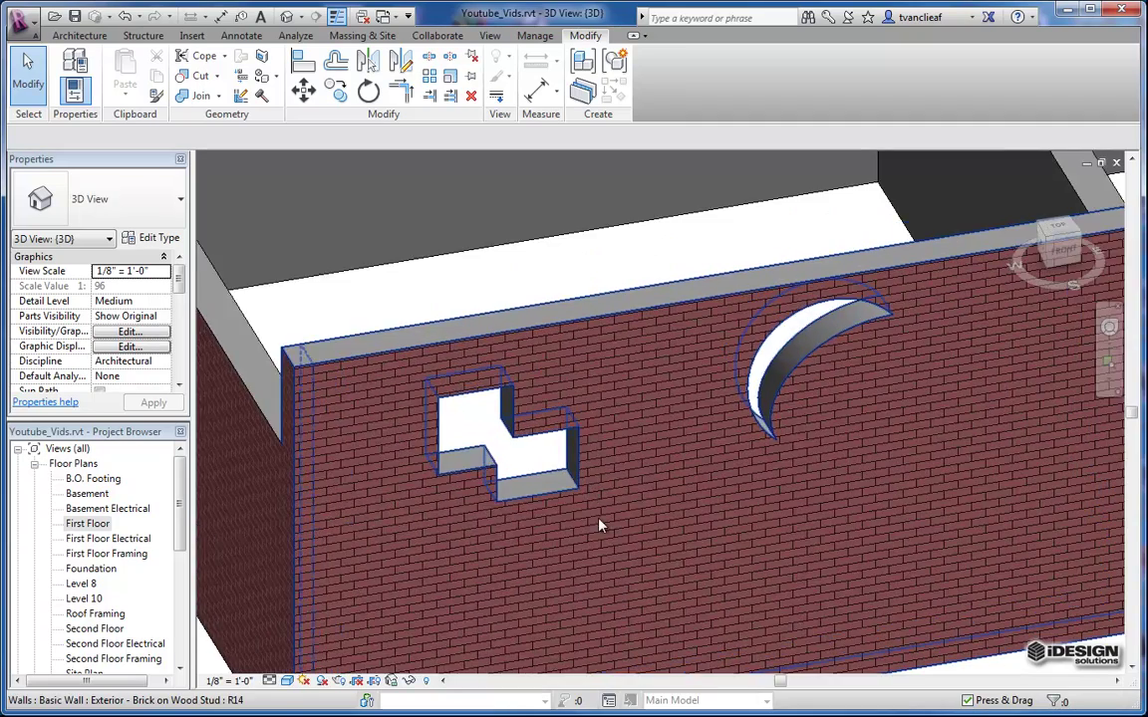
middle_drag(604, 525, 560, 478)
scroll(598, 468, down, 2)
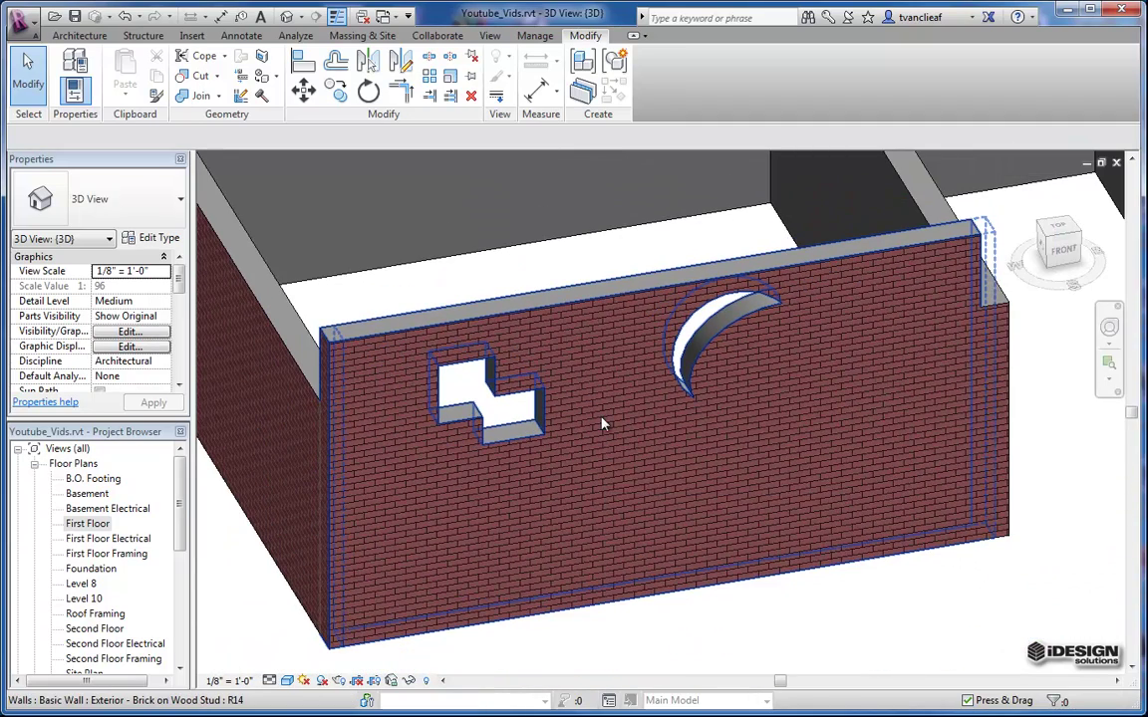
shift+middle_drag(602, 425, 564, 469)
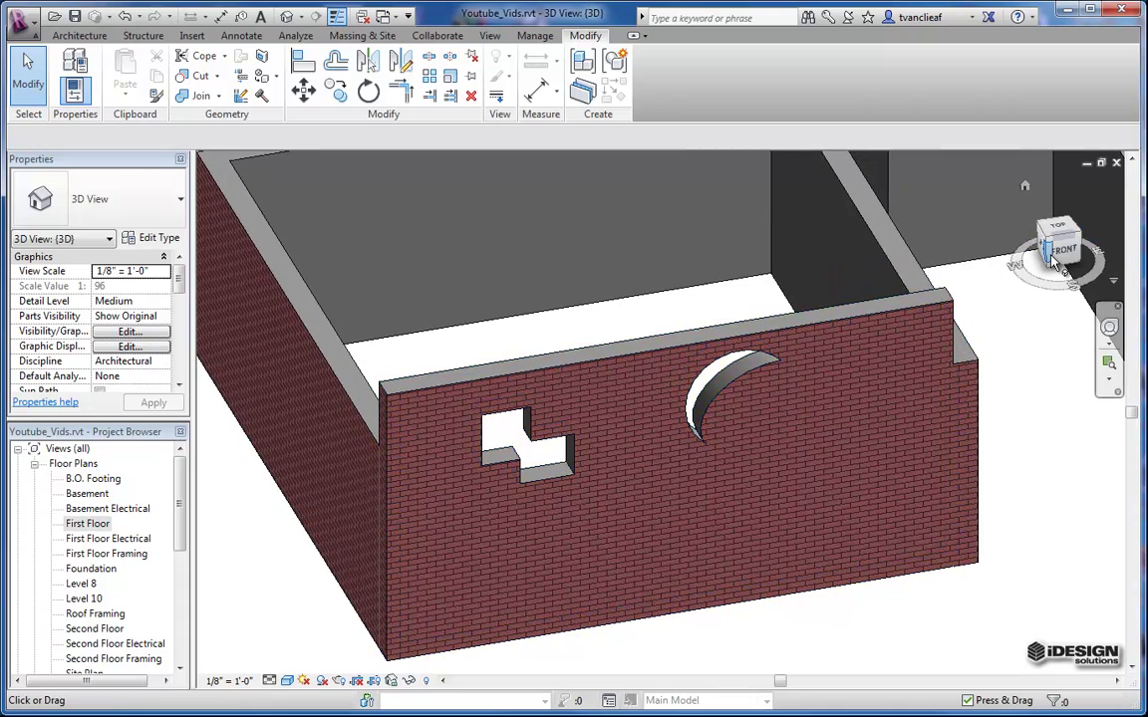
drag(1056, 257, 959, 248)
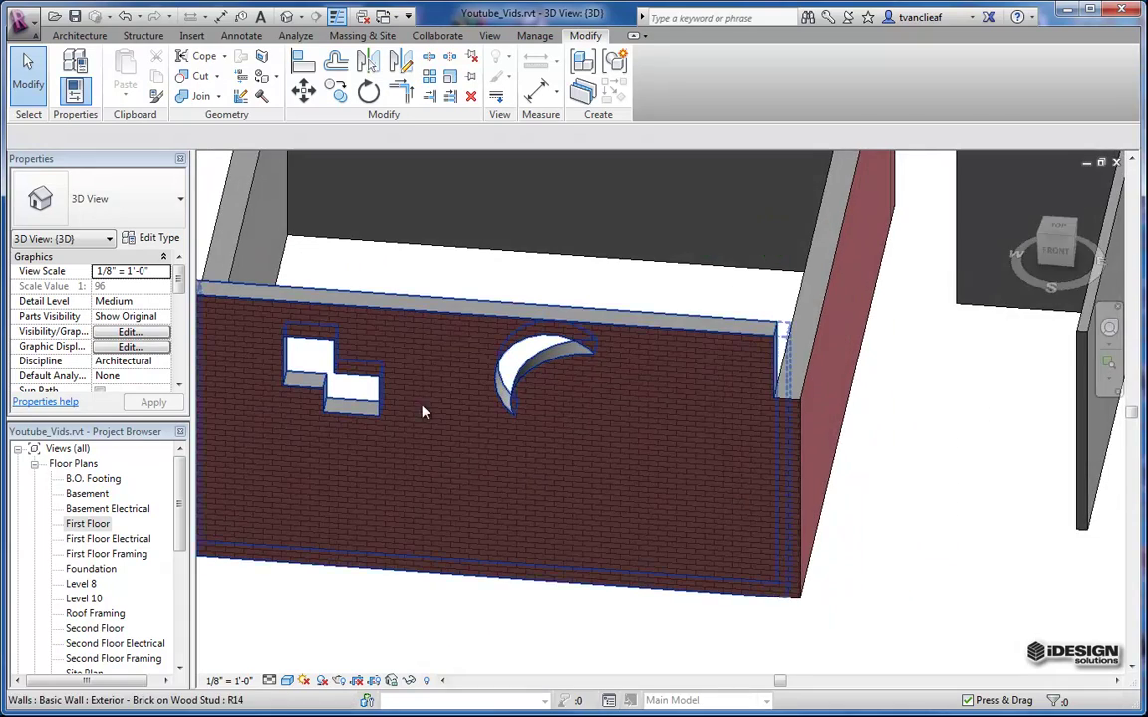
shift+middle_drag(422, 412, 507, 379)
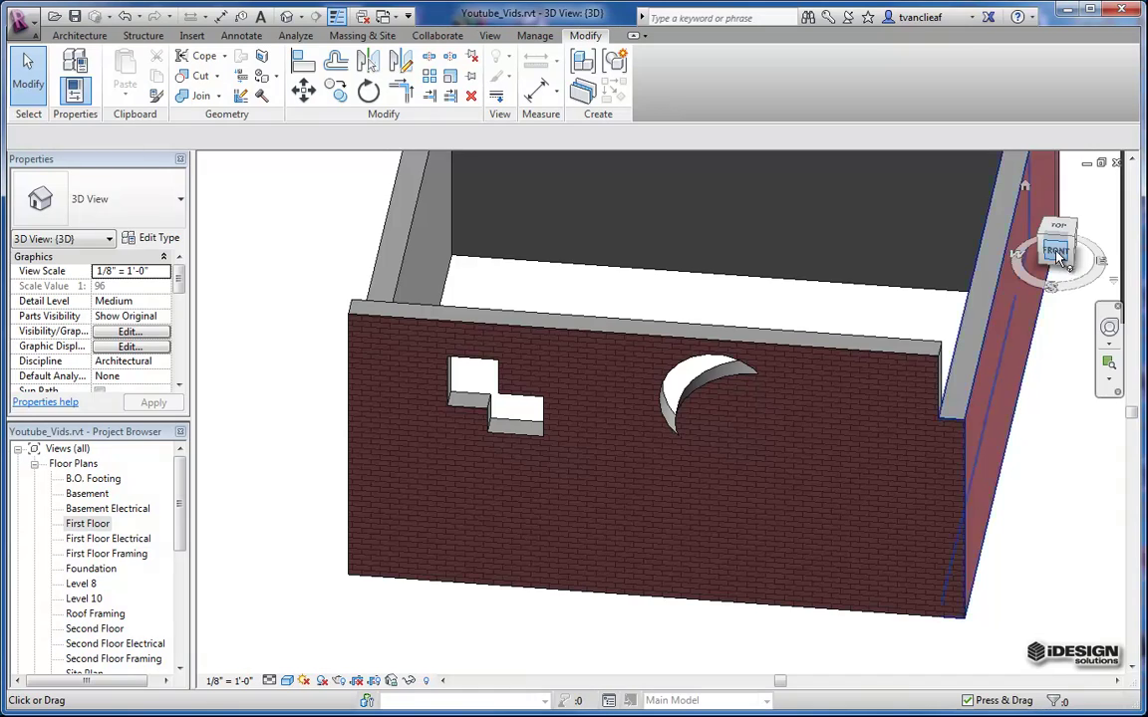
drag(1056, 254, 1031, 253)
middle_drag(517, 426, 451, 488)
scroll(598, 434, down, 1)
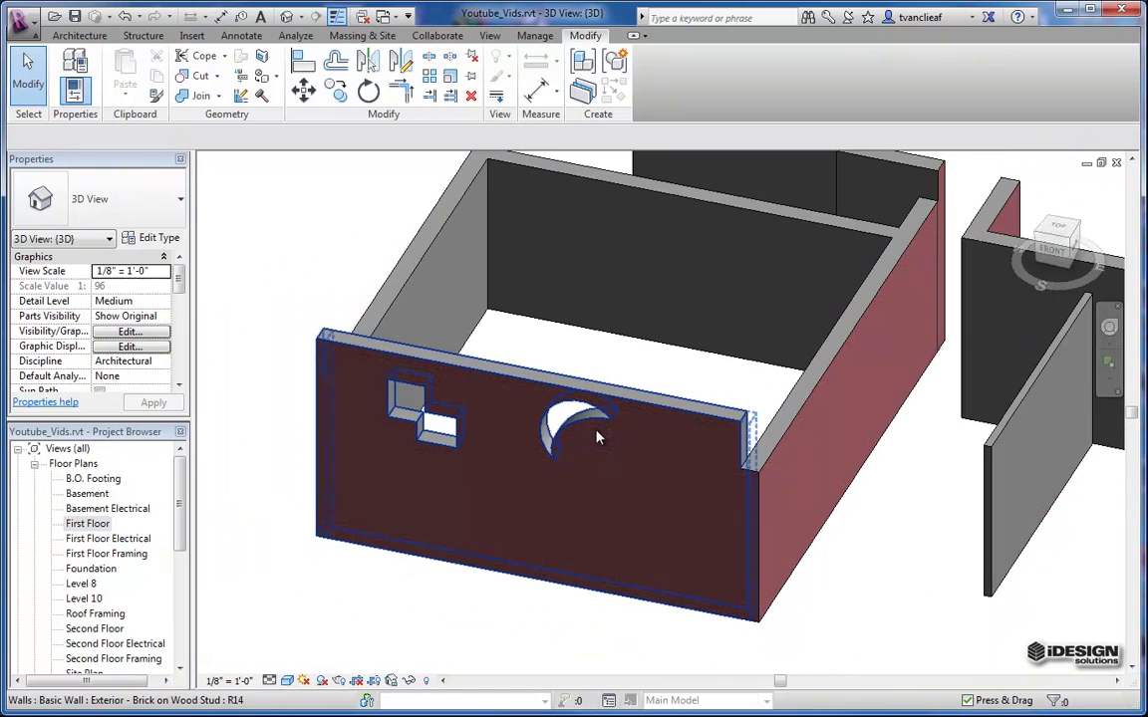
scroll(717, 375, down, 1)
middle_drag(544, 299, 603, 349)
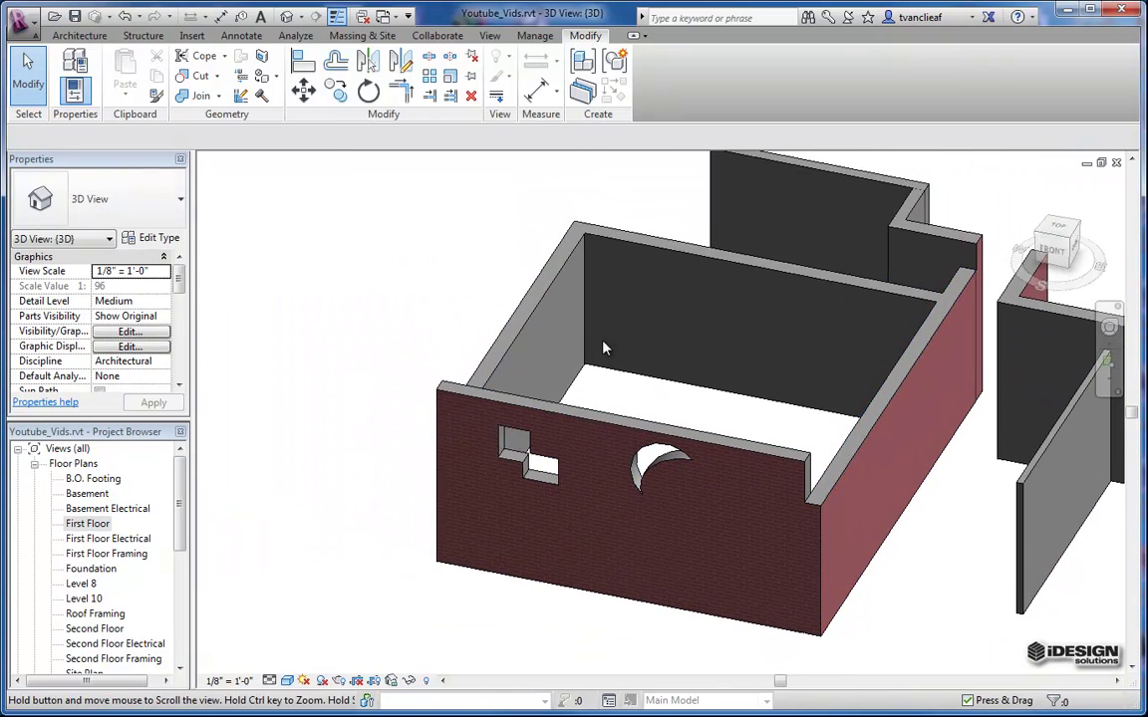
scroll(444, 328, up, 3)
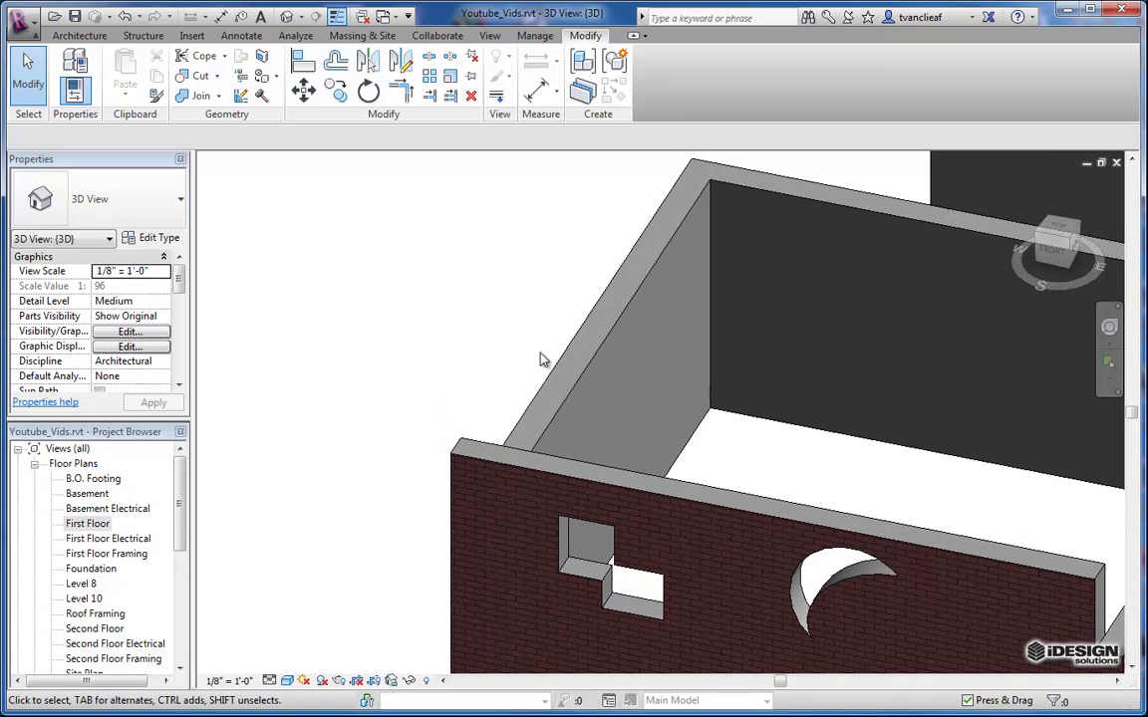
middle_drag(587, 333, 566, 300)
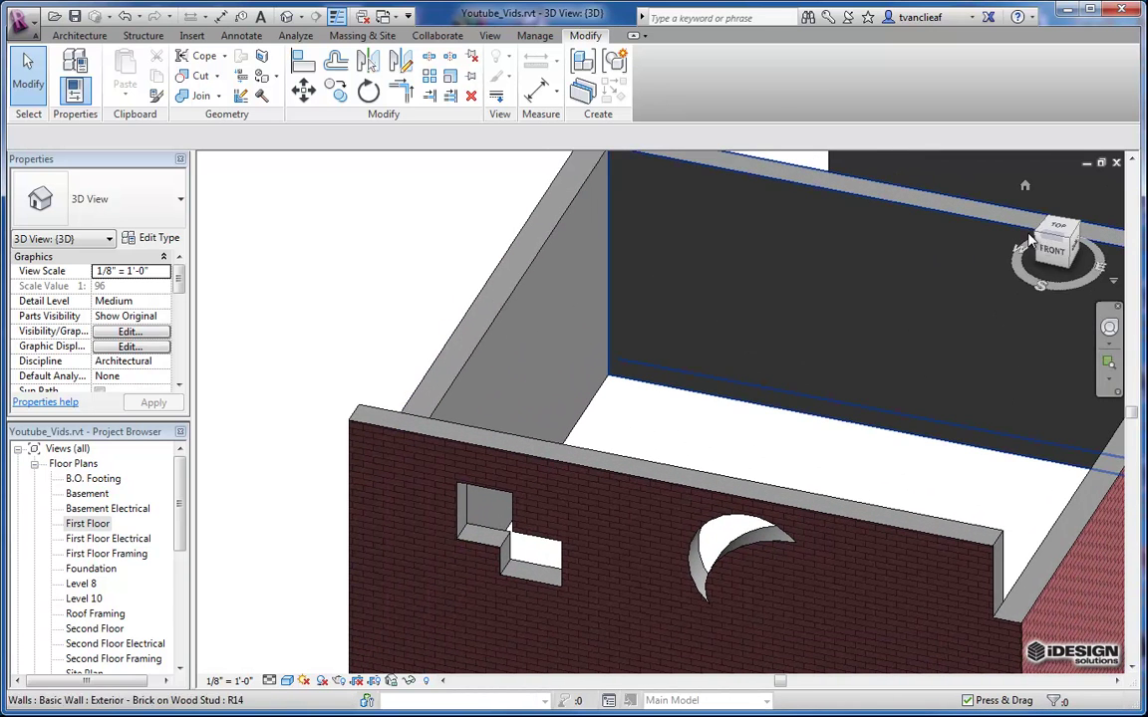
drag(1040, 235, 222, 249)
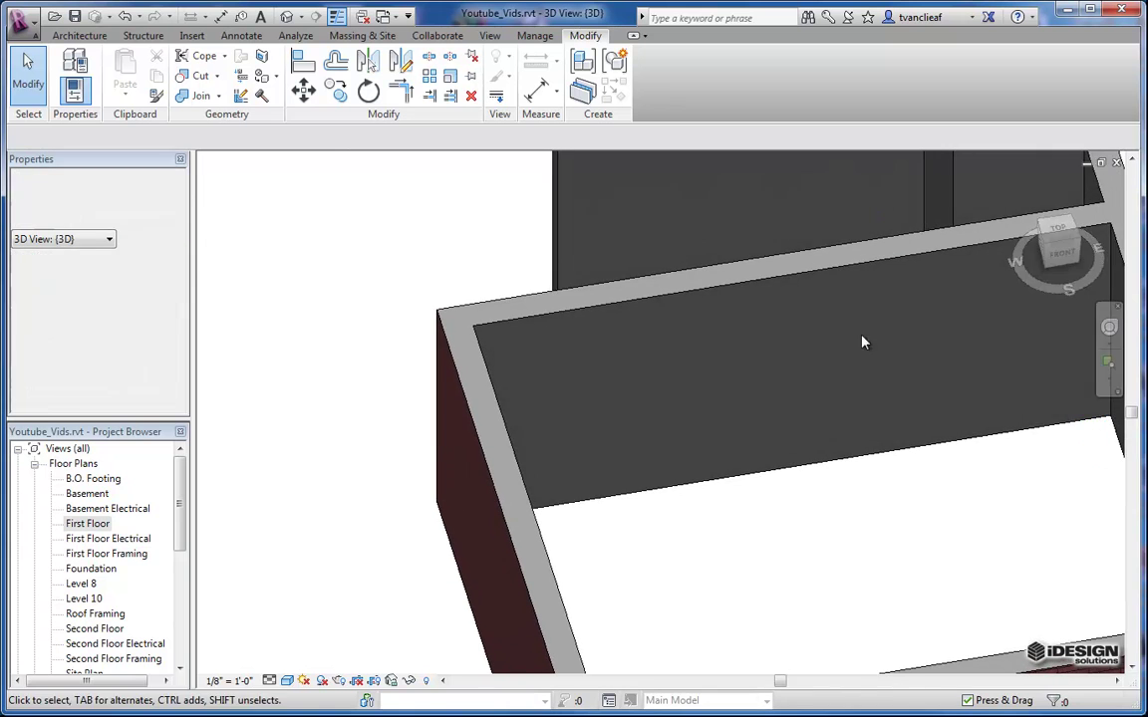
middle_drag(807, 388, 711, 200)
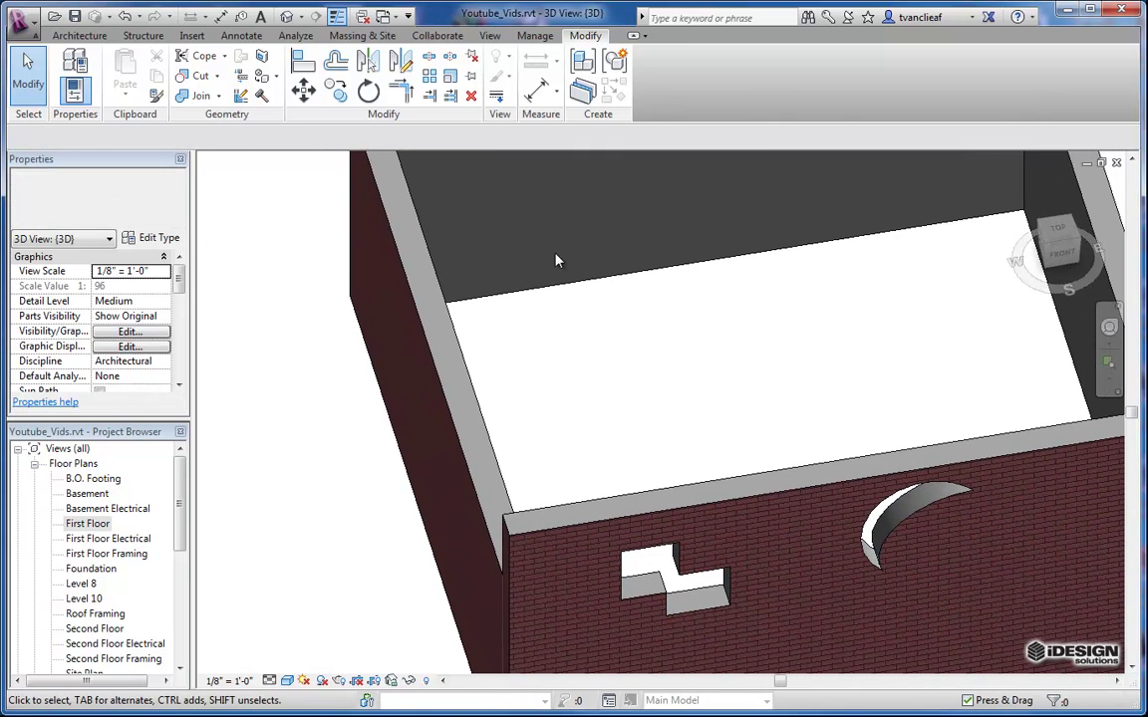
- Duplicate the type of the side wall adjoining the stepped opening's end as "Exterior - Brick on Wood Stud - Plumbing"
click(473, 474)
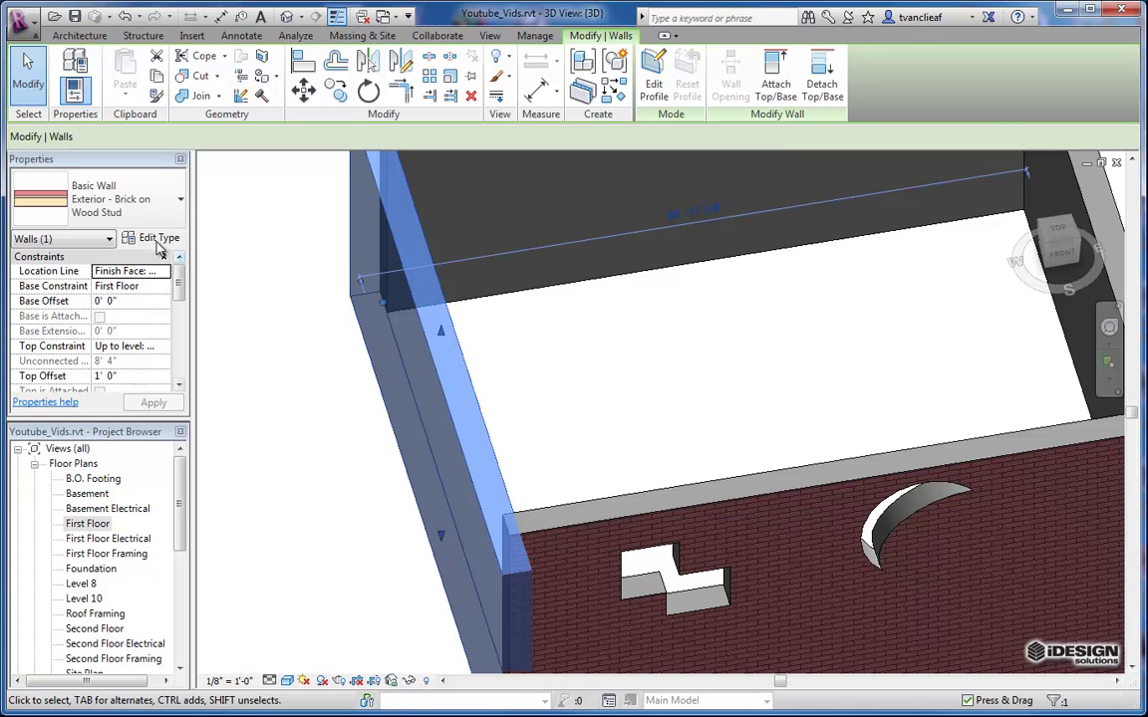
click(151, 240)
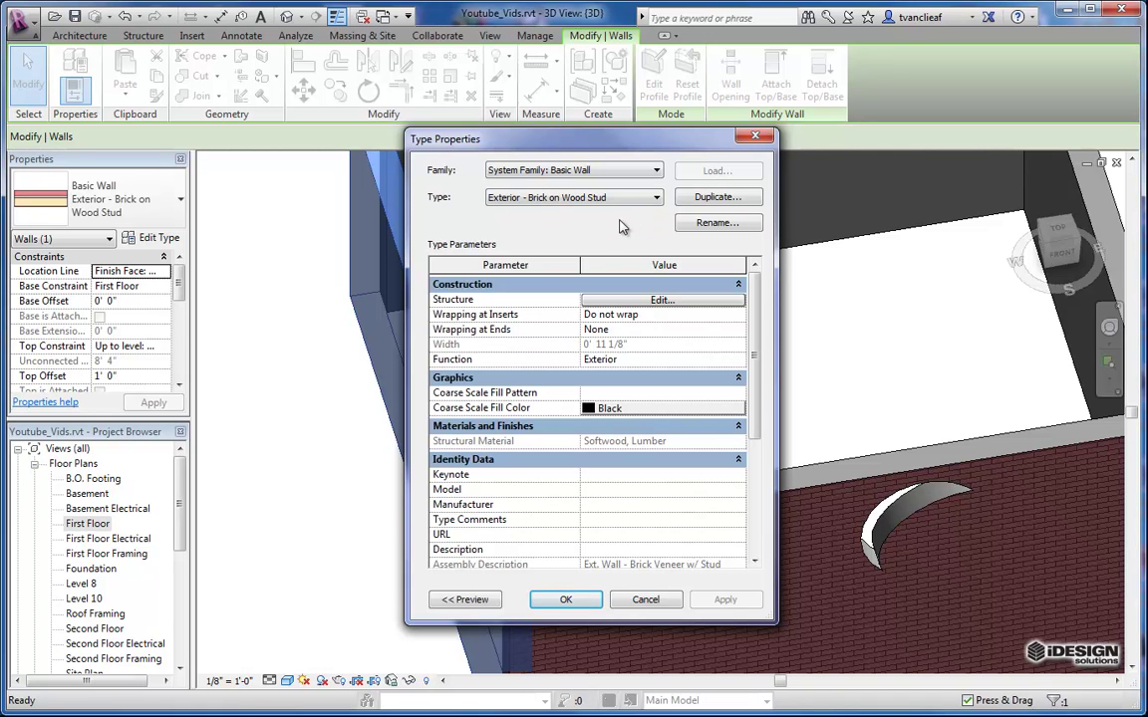
click(707, 198)
click(679, 369)
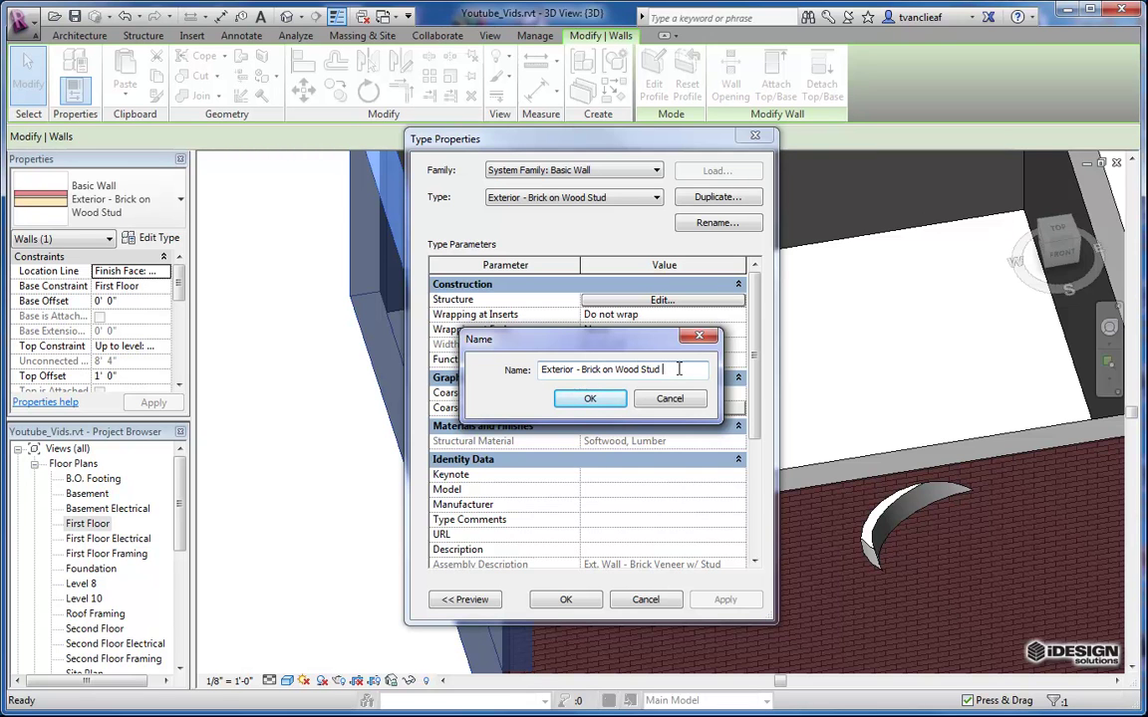
text(- Plumbing)
click(589, 399)
- Show the new wall type's floor plan preview and open its layer structure for editing
drag(548, 137, 719, 134)
click(635, 597)
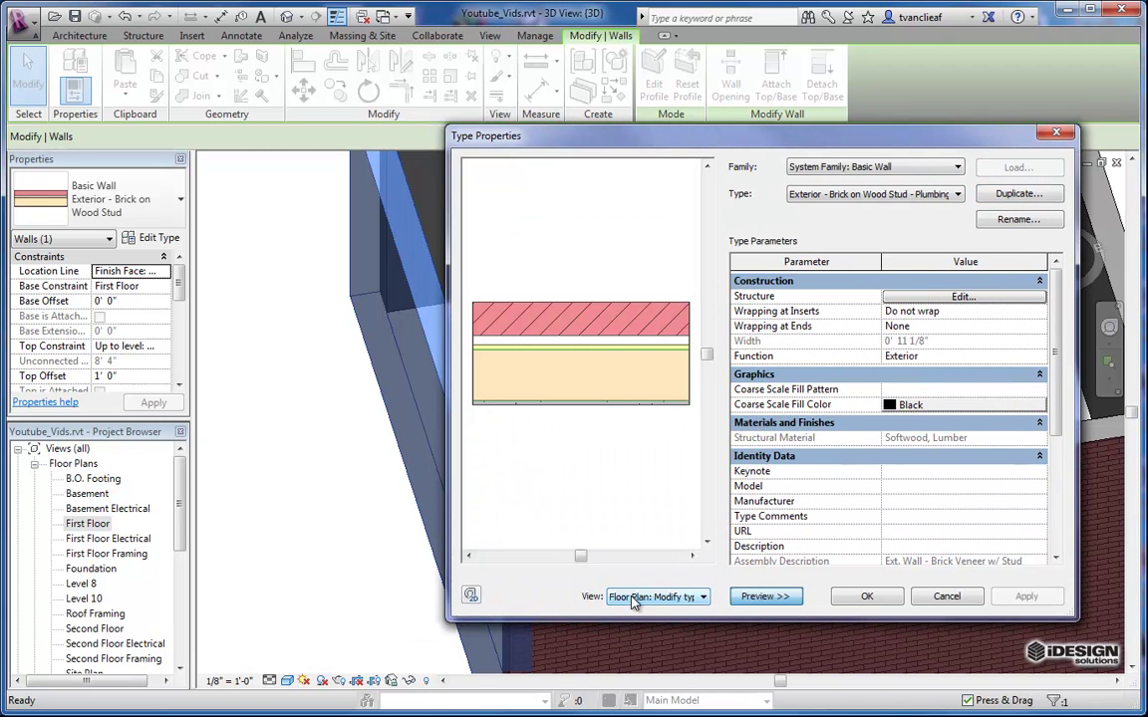
drag(628, 144, 499, 147)
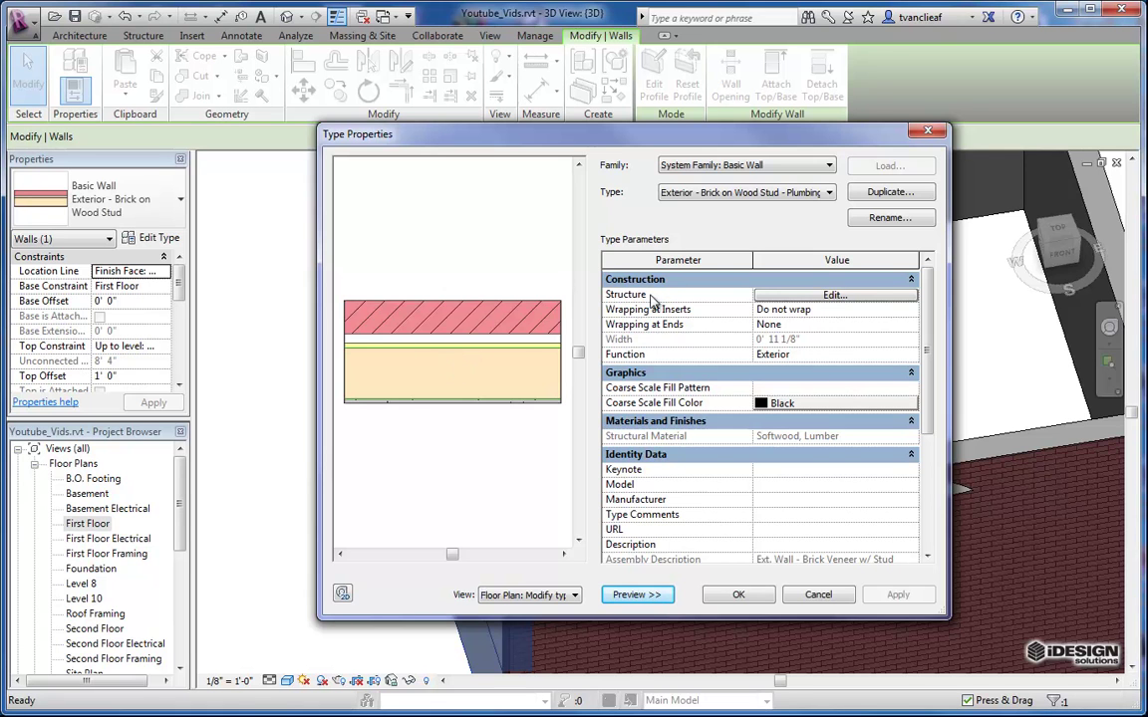
click(837, 295)
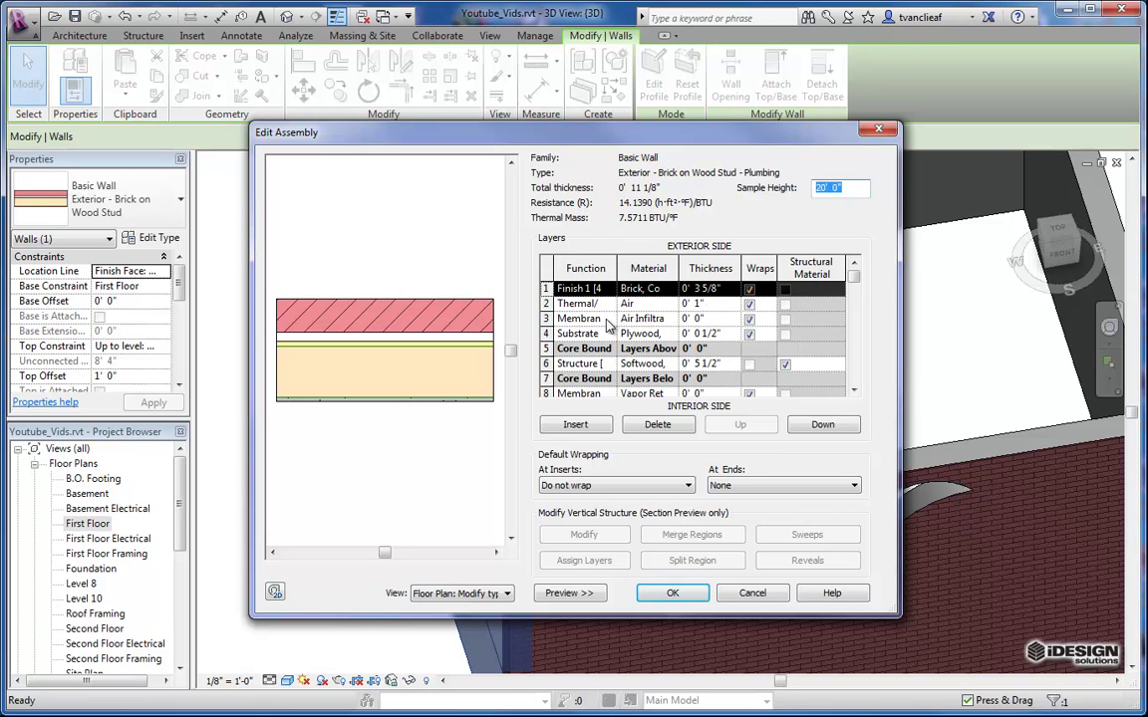
- Inspect the Softwood, Lumber material of the structure layer and keep it assigned
click(668, 365)
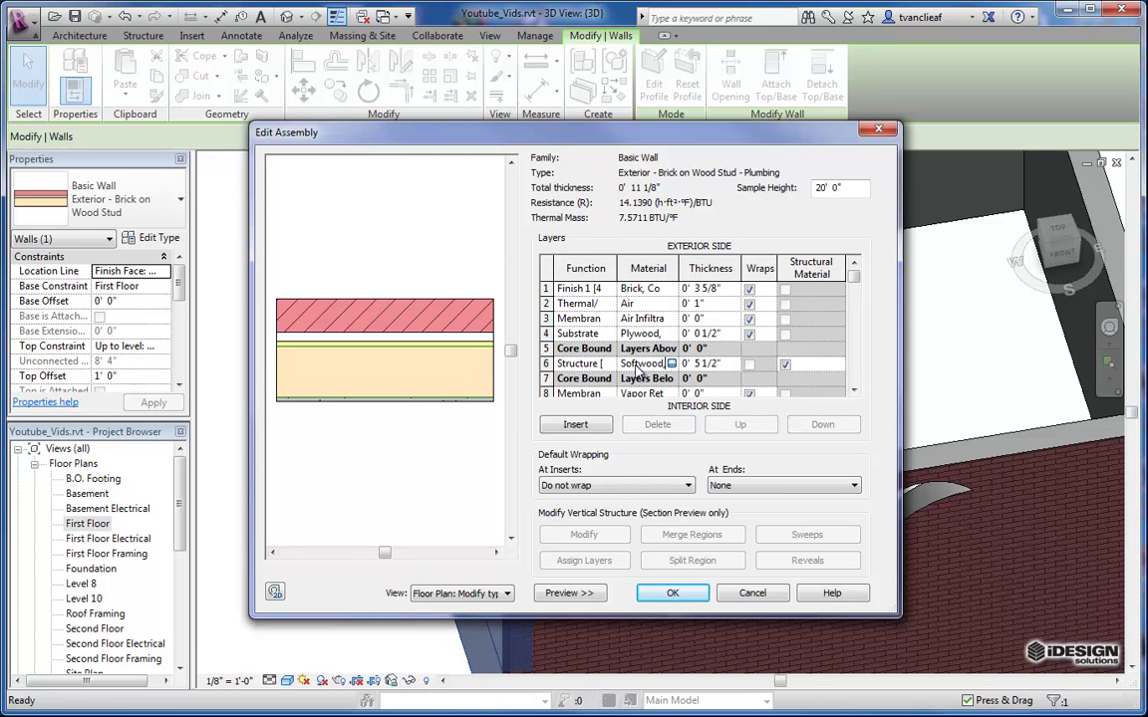
click(671, 364)
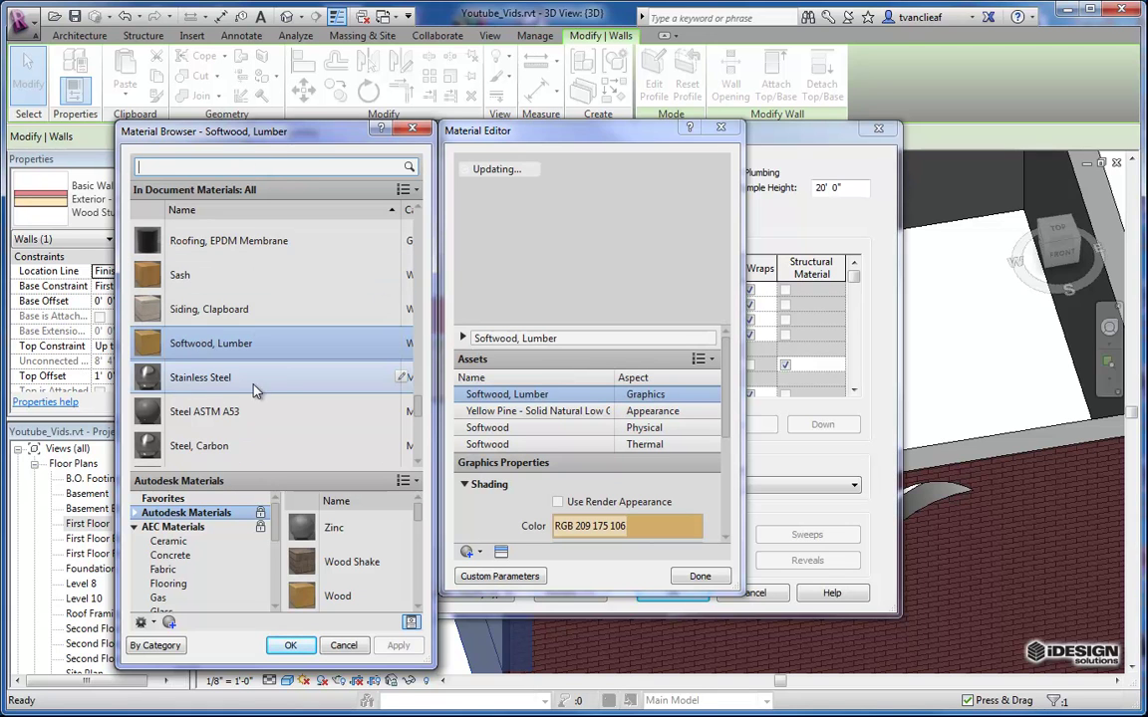
scroll(297, 398, down, 1)
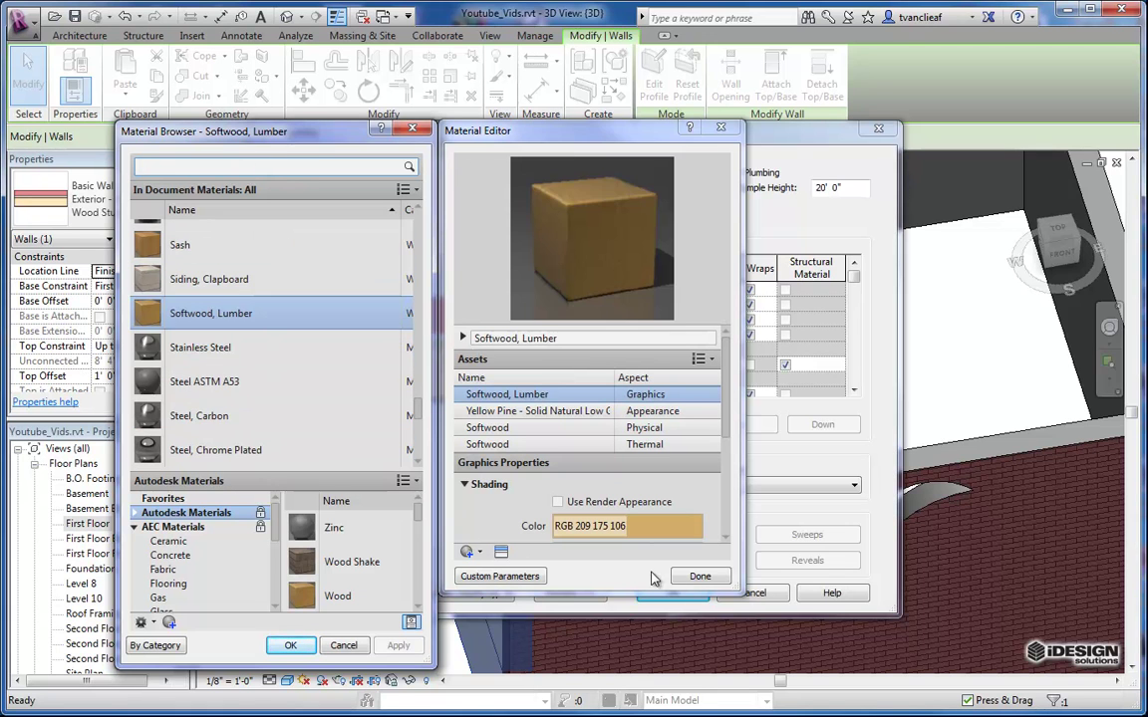
click(698, 576)
click(290, 644)
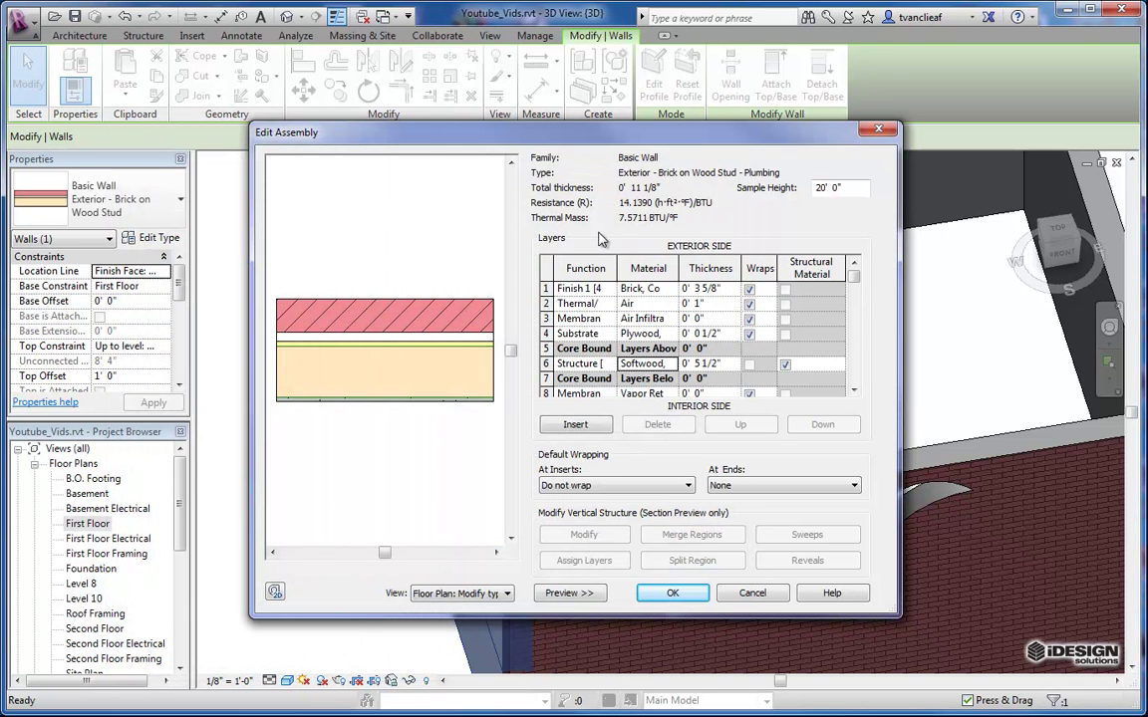
- Set the thickness of the softwood structure layer to 7 1/2"
click(692, 363)
text(7)
click(637, 335)
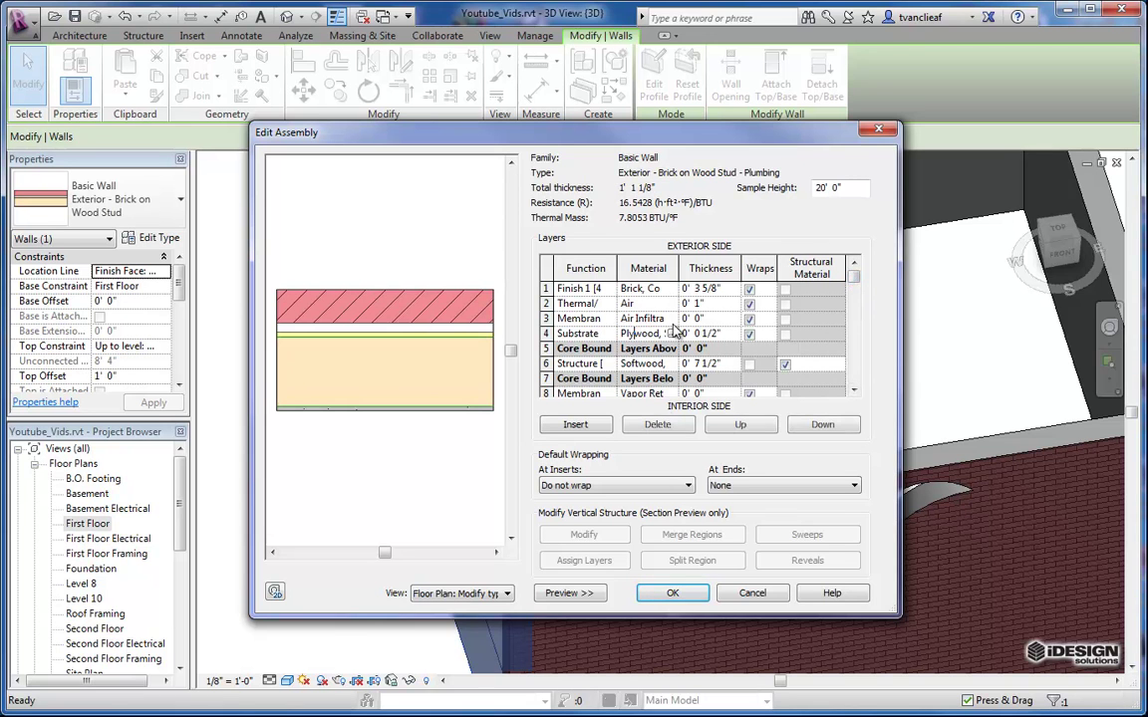
- Insert a new layer directly above the interior Finish 2 gypsum layer and set its function to Finish 1 [4]
click(853, 391)
click(853, 391)
click(853, 390)
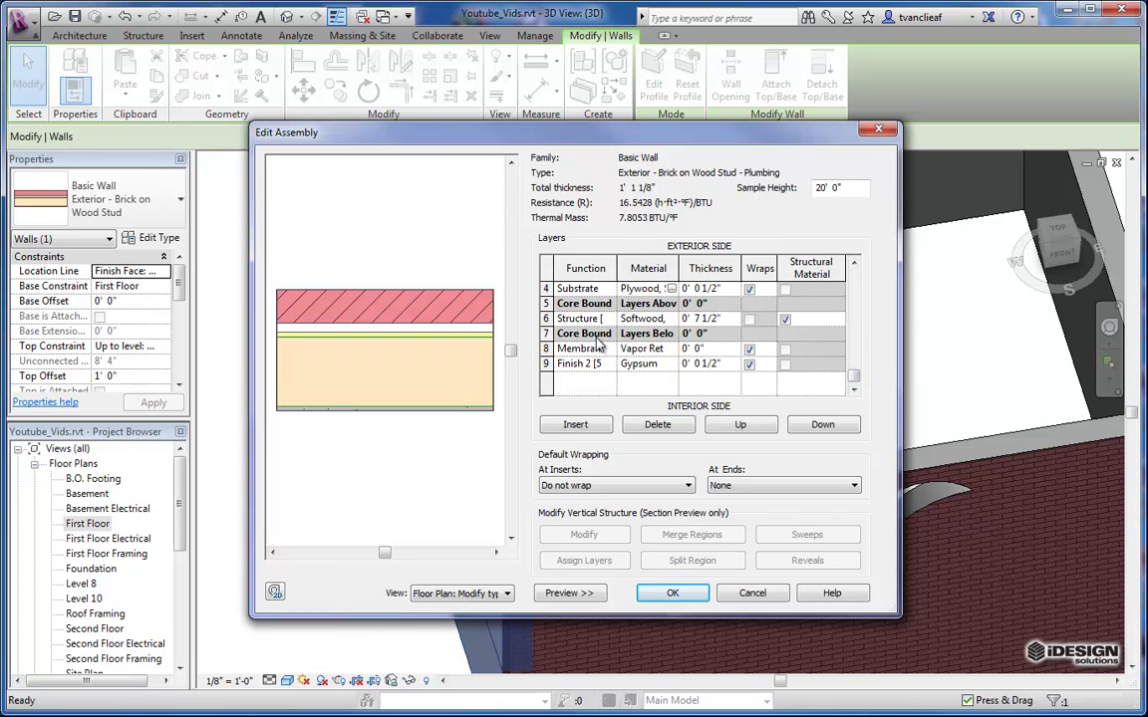
click(575, 366)
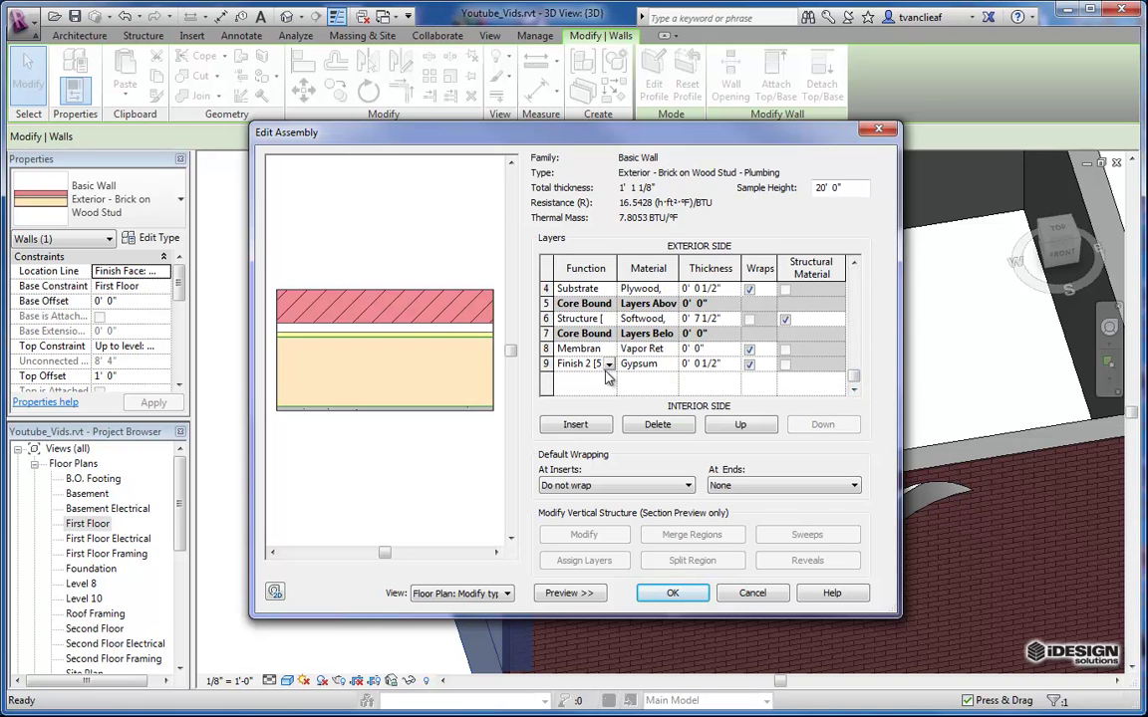
click(545, 364)
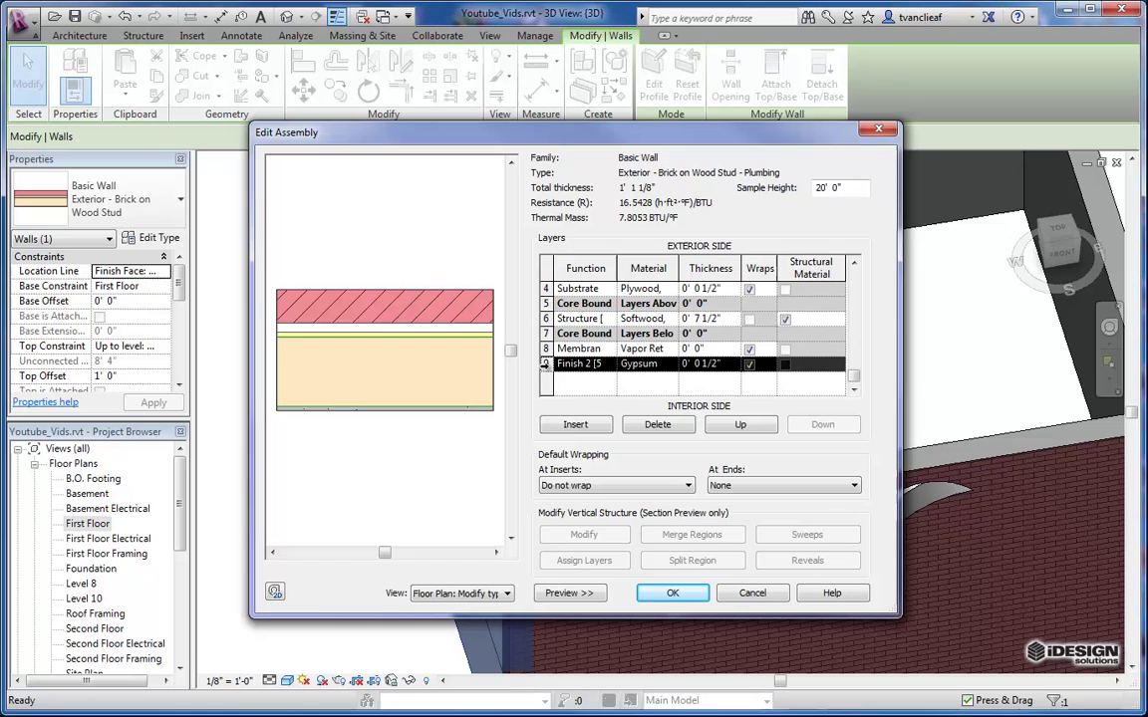
click(572, 431)
click(561, 365)
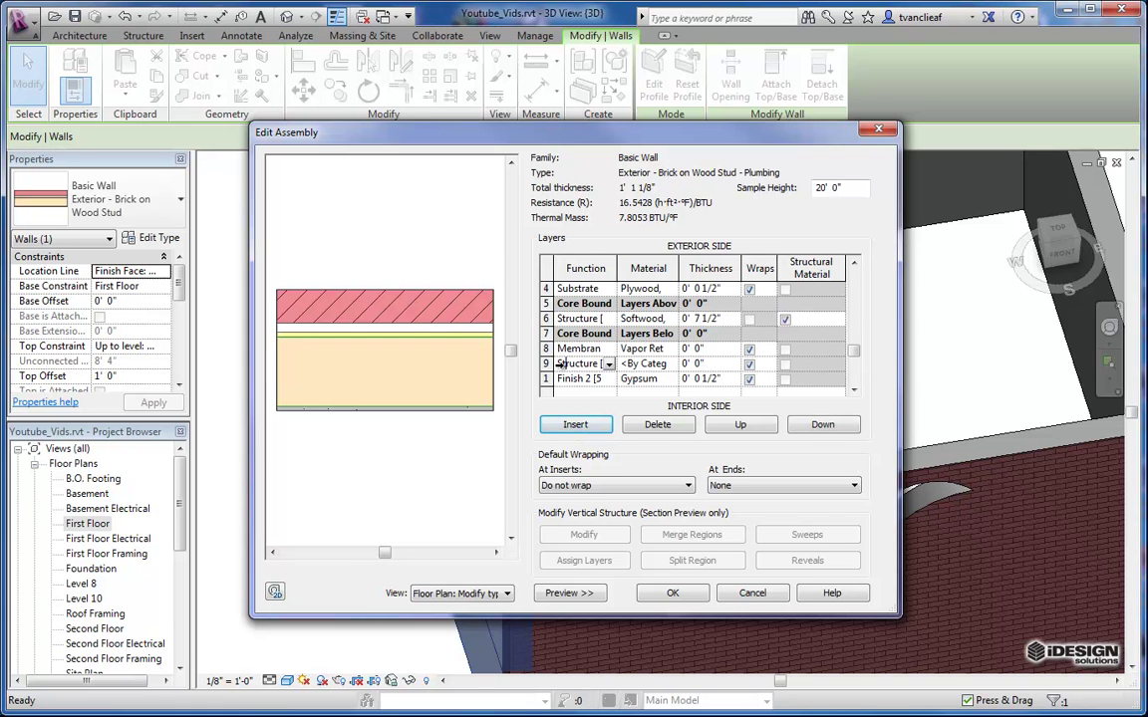
click(609, 366)
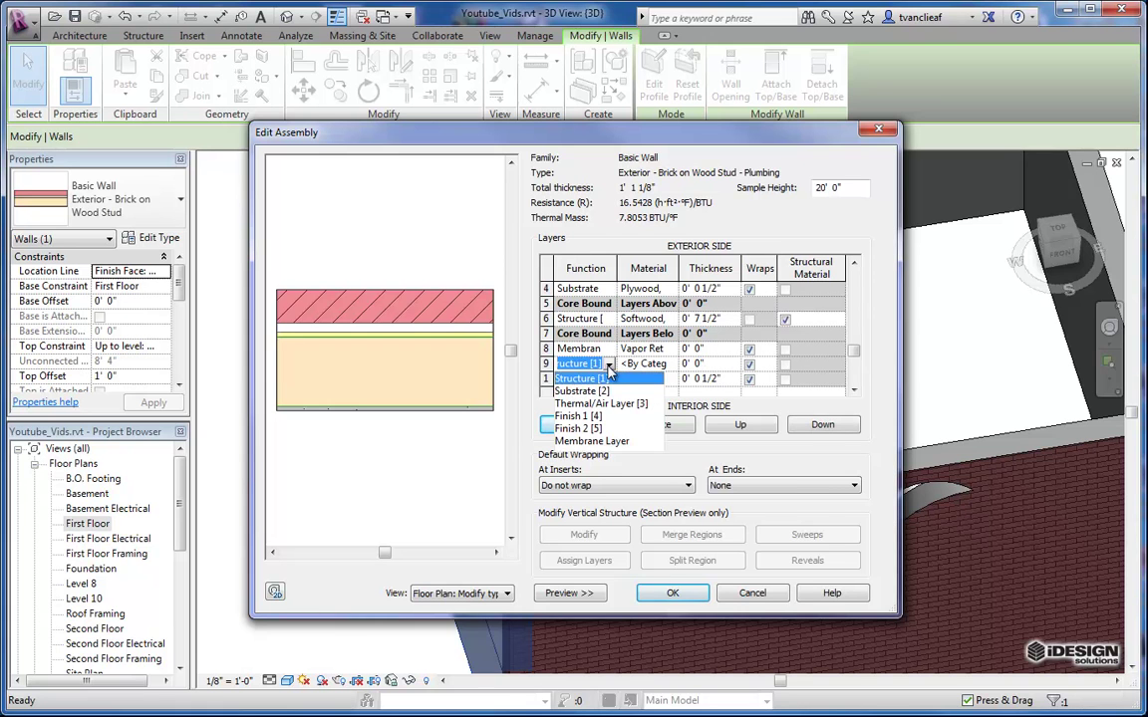
click(578, 416)
- Assign Gypsum Wall Board to the new Finish 1 layer and set its thickness to 1/2"
click(629, 366)
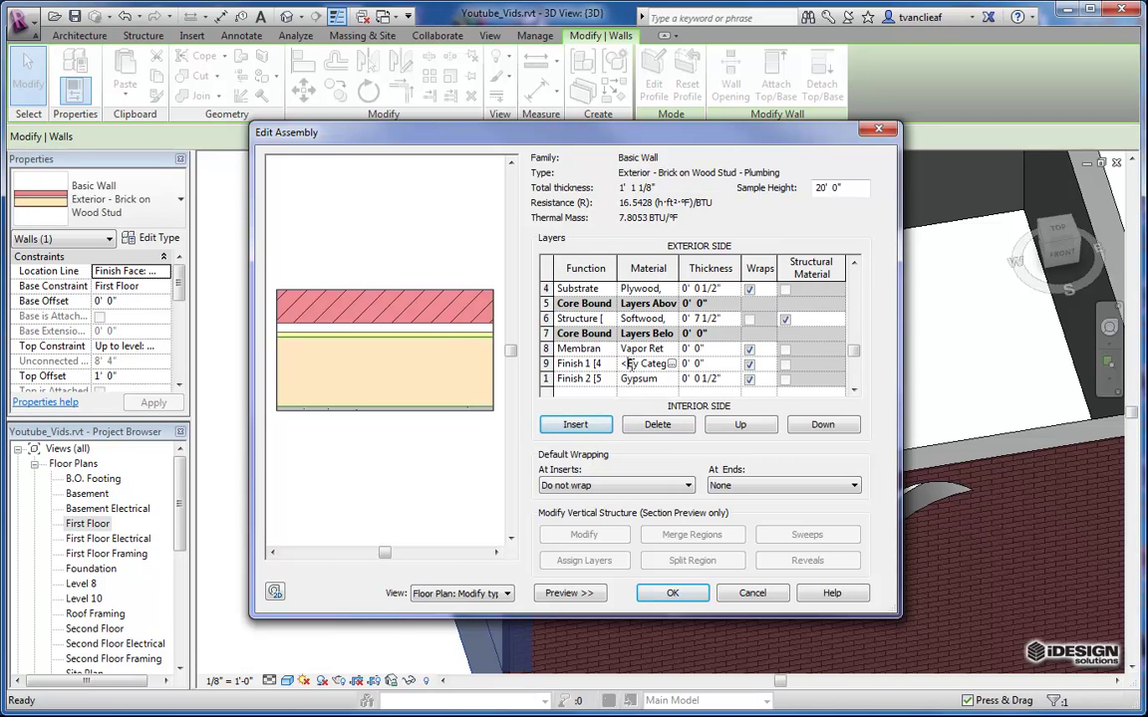
click(671, 366)
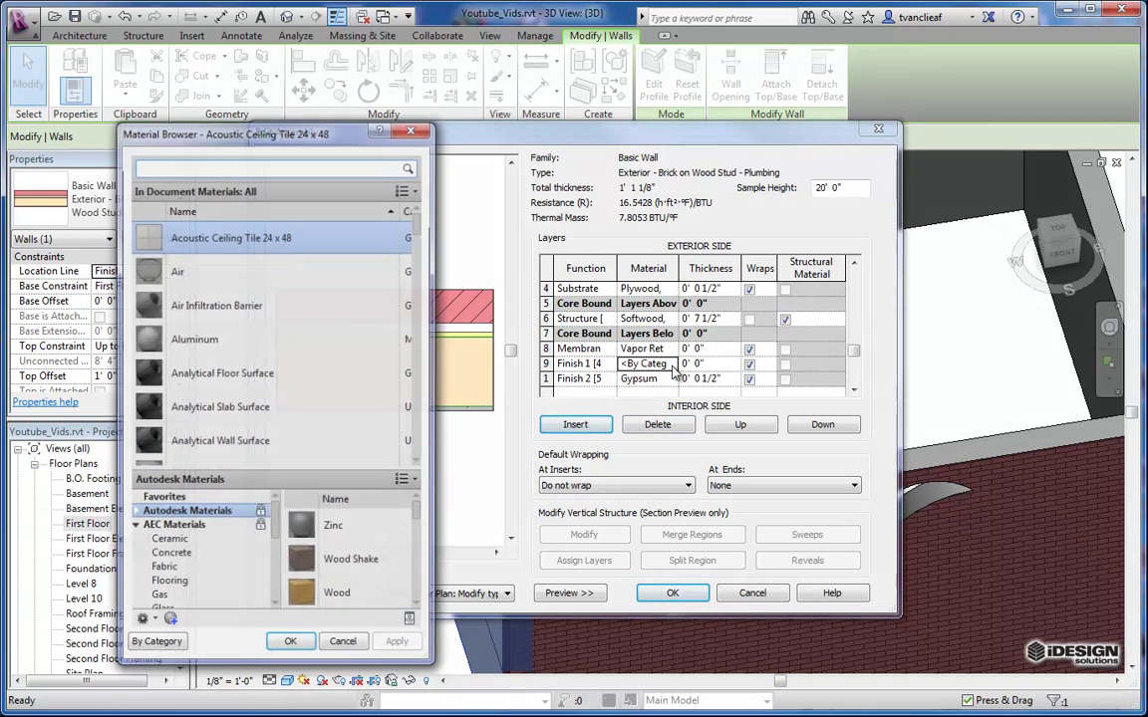
click(249, 339)
scroll(259, 339, down, 10)
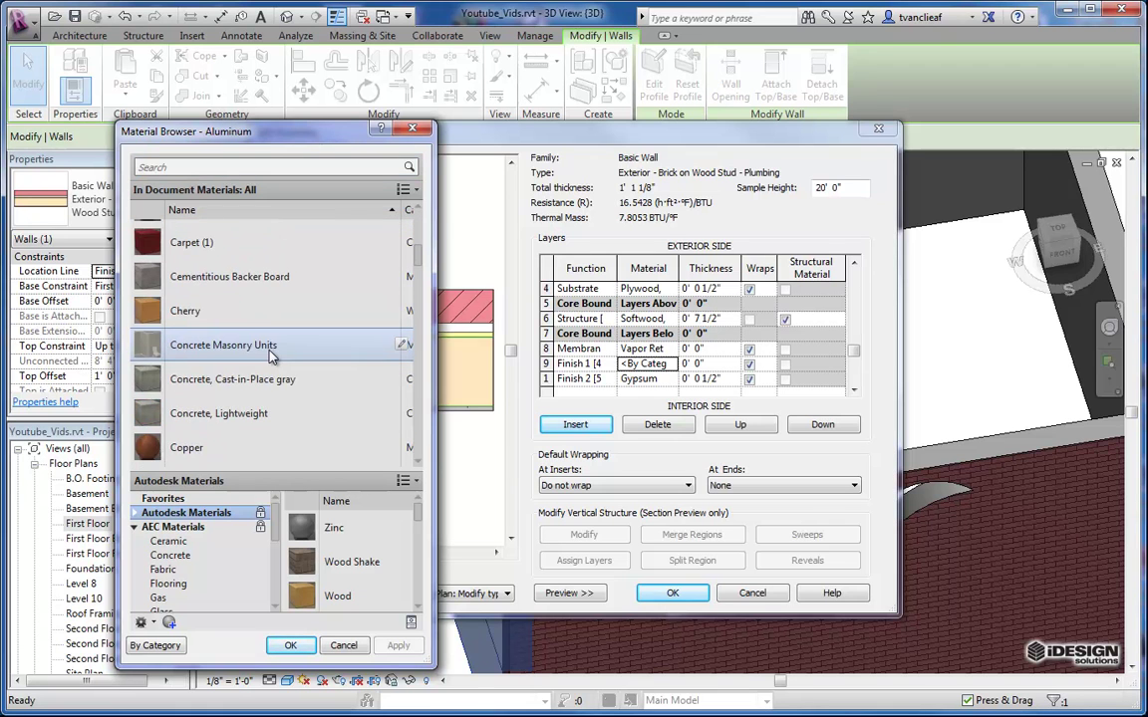
scroll(271, 357, down, 5)
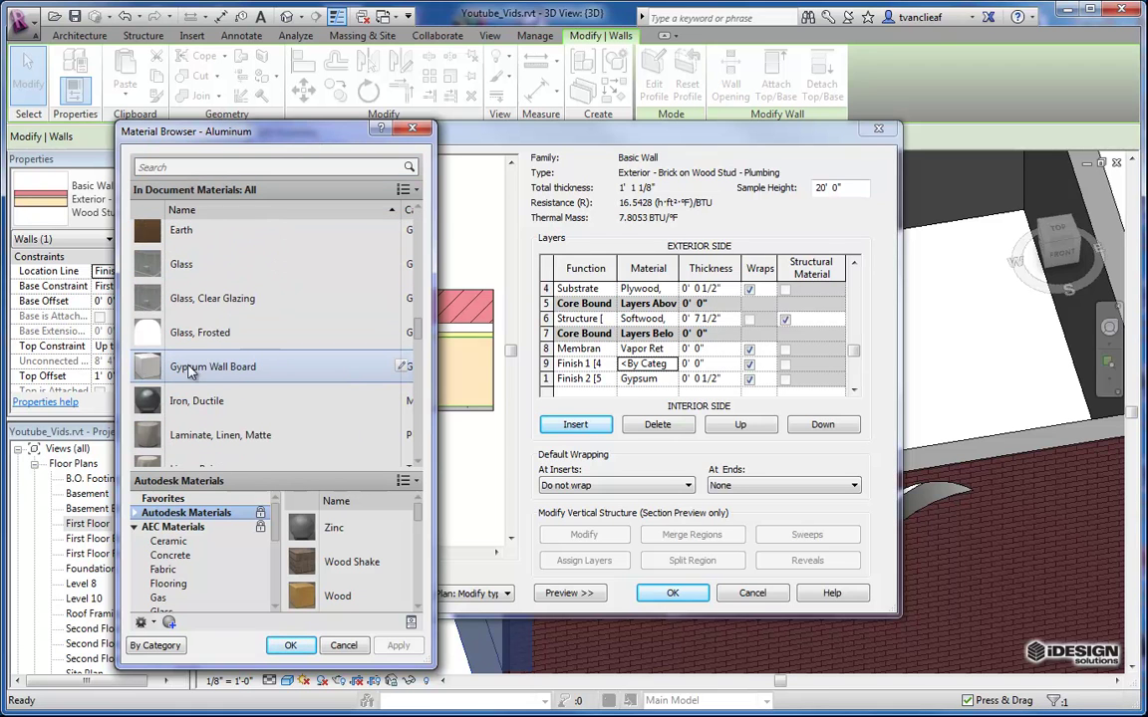
click(192, 369)
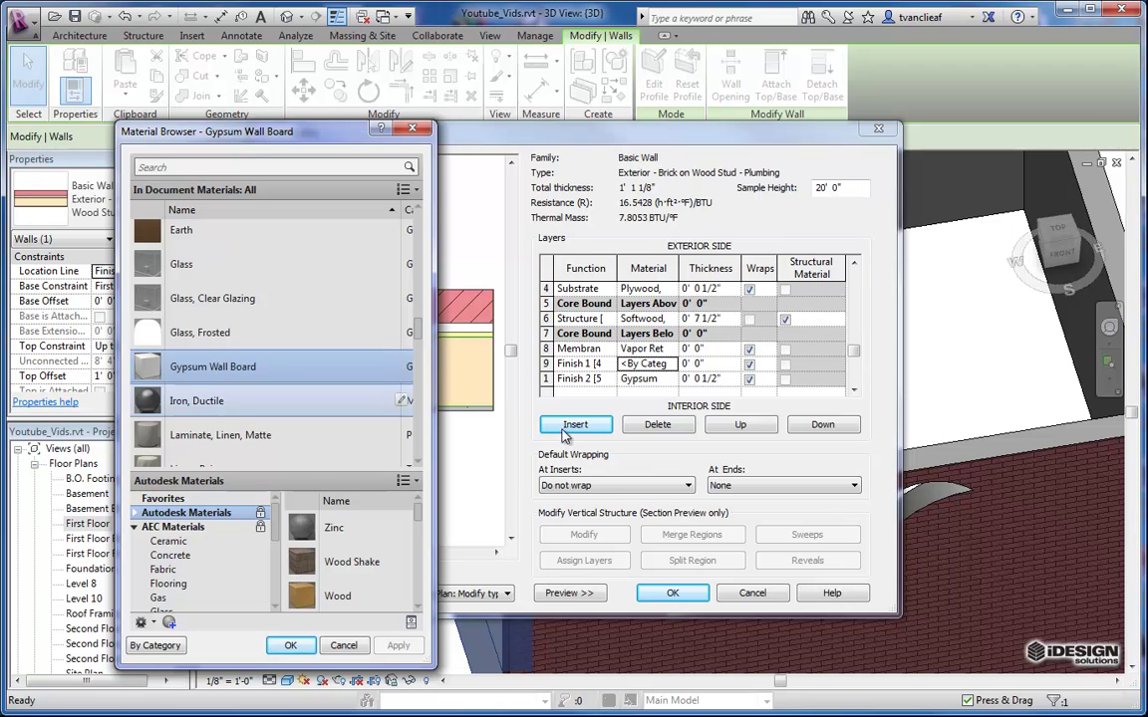
click(290, 646)
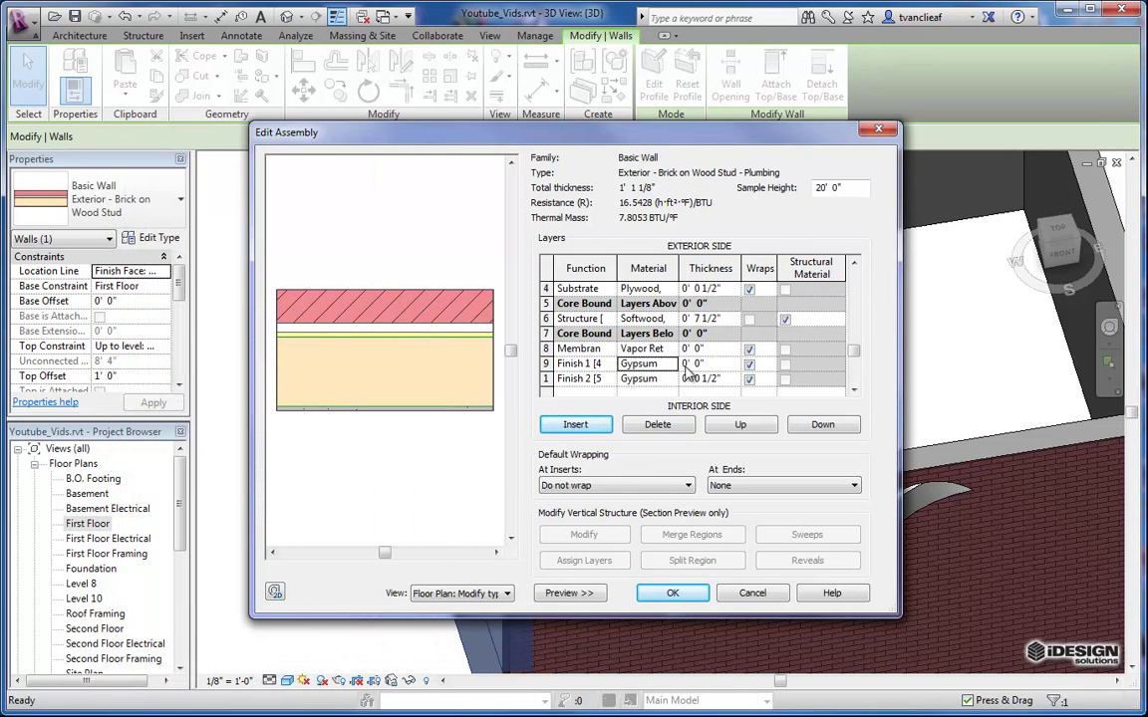
click(699, 364)
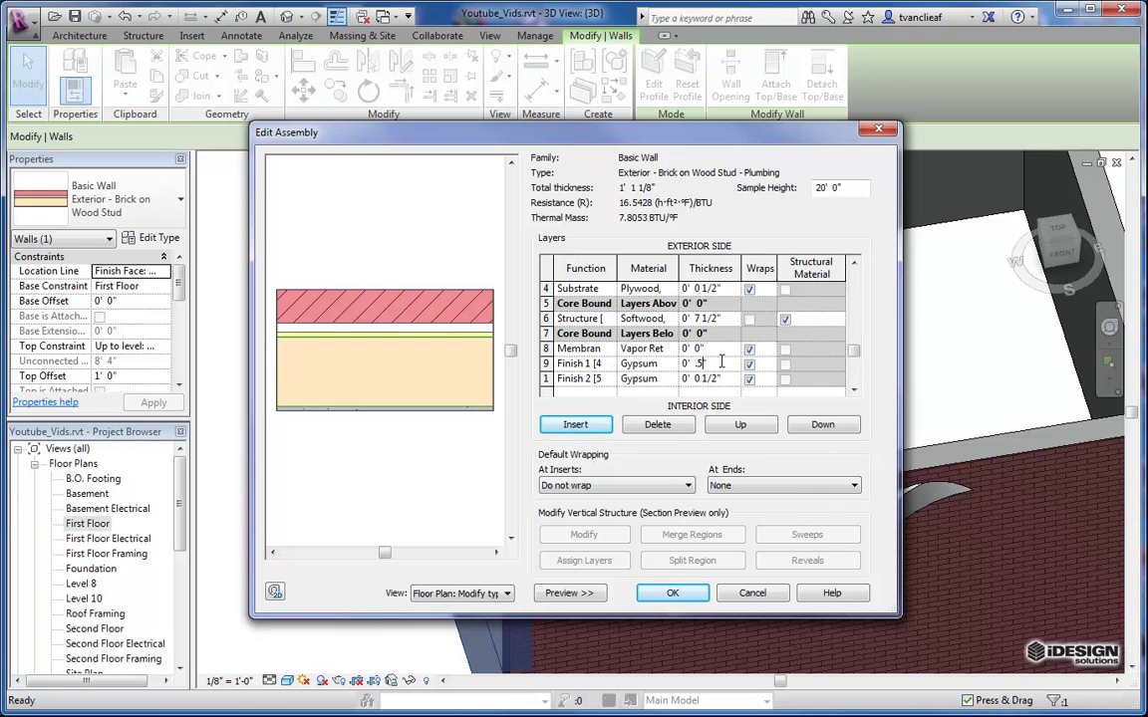
click(730, 350)
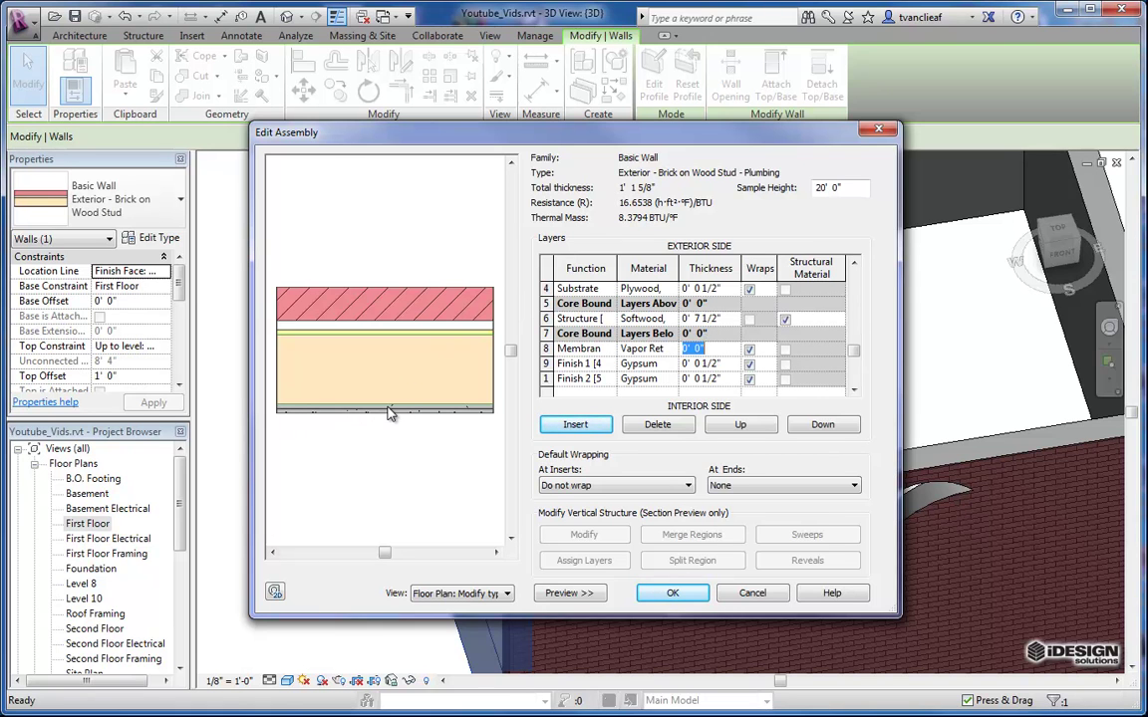
- Try a 2" thickness for the Air layer and restore it to 1"
drag(858, 349, 856, 334)
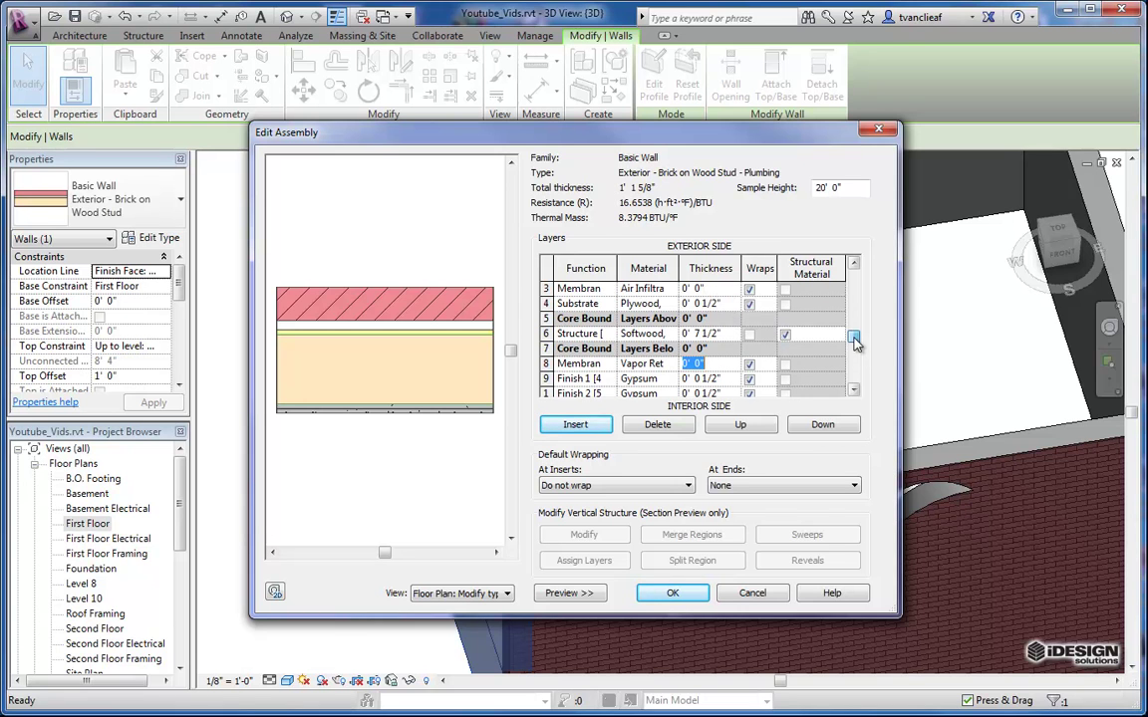
click(715, 304)
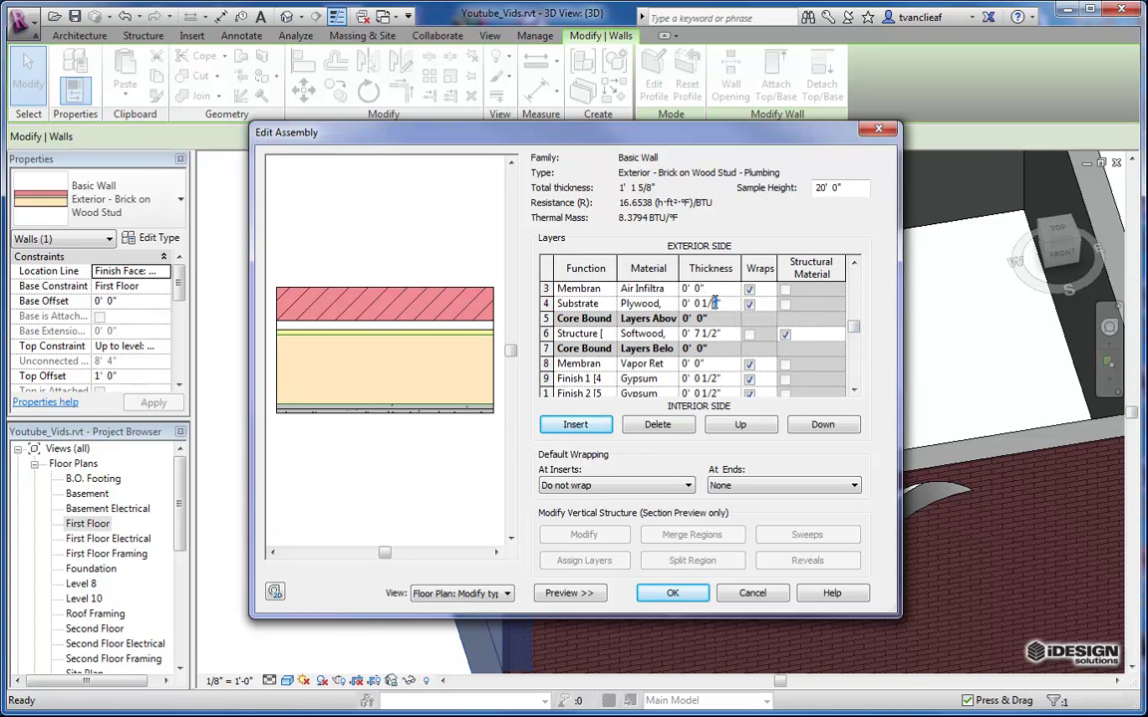
scroll(712, 303, up, 2)
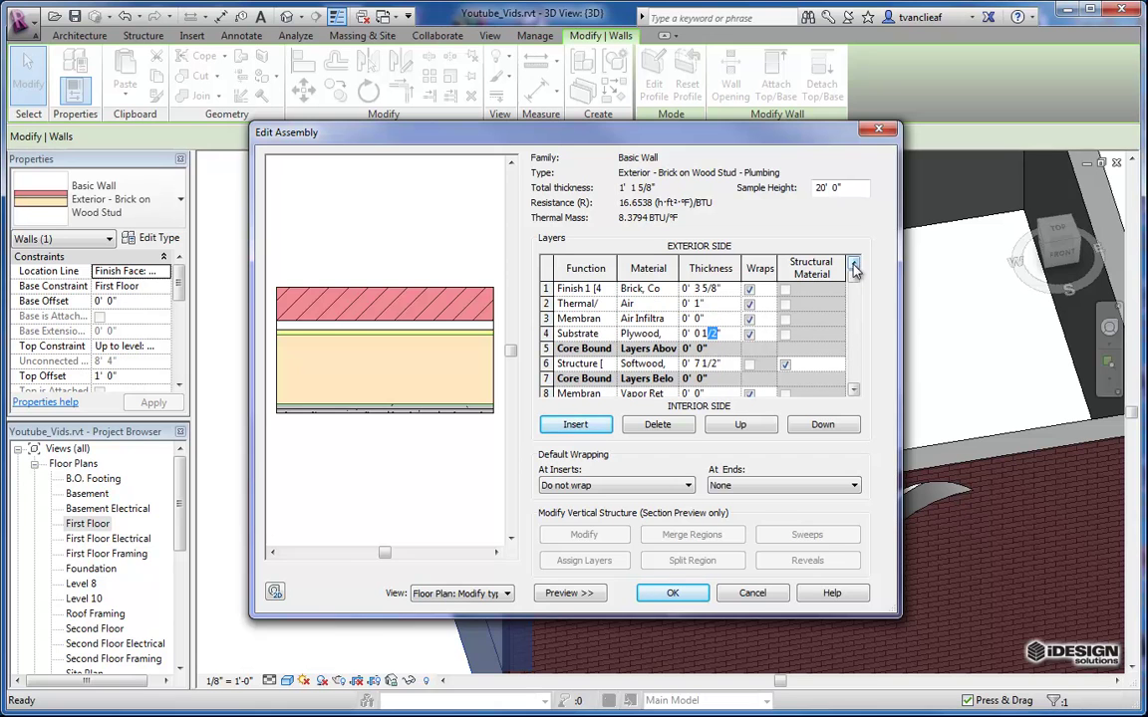
click(704, 304)
text(2)
key(Return)
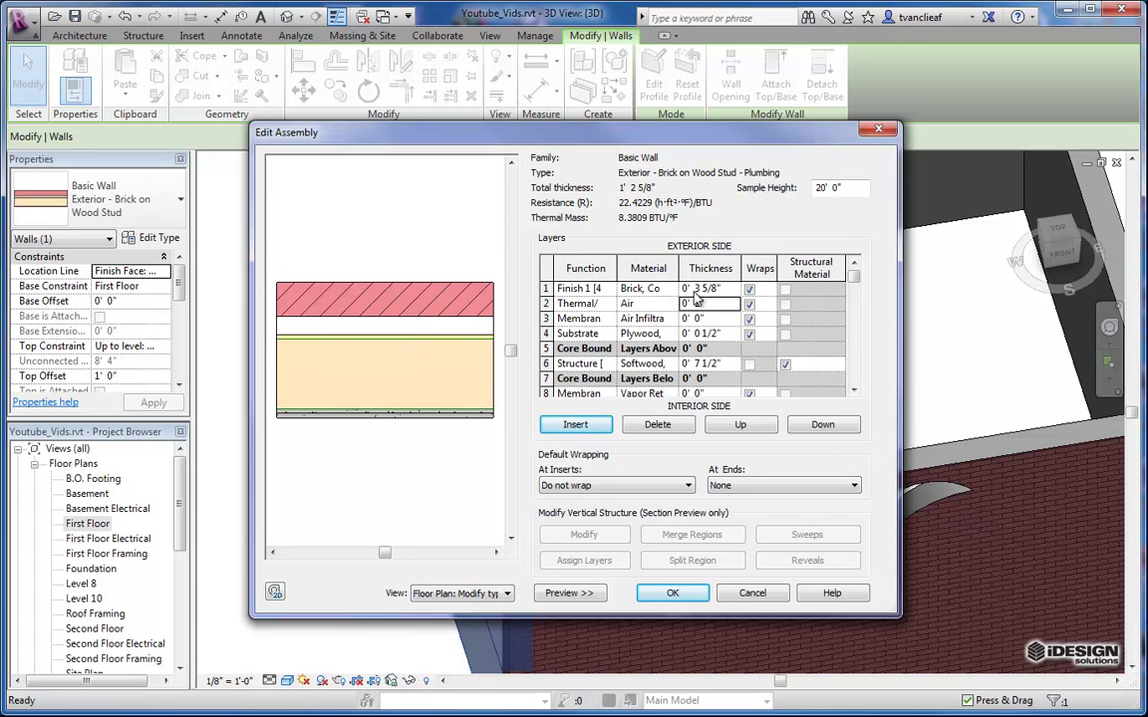
text(1)
click(726, 334)
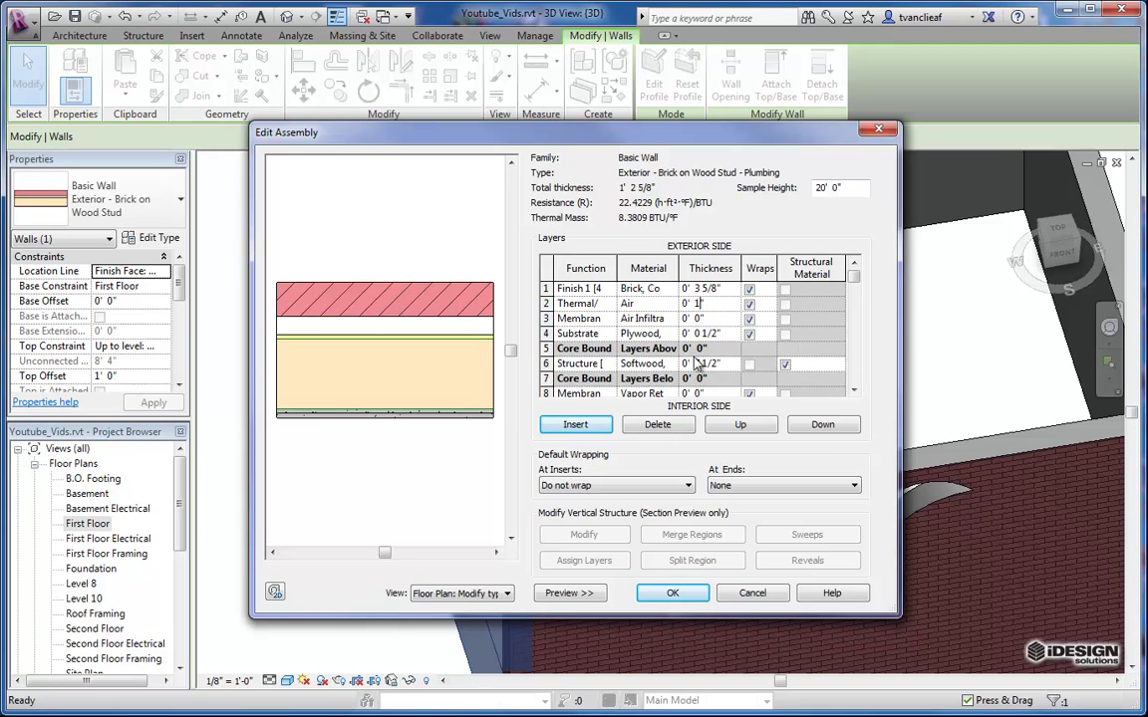
- Accept the edited layer structure and type properties for the side wall, and clear the selection
click(673, 593)
click(679, 592)
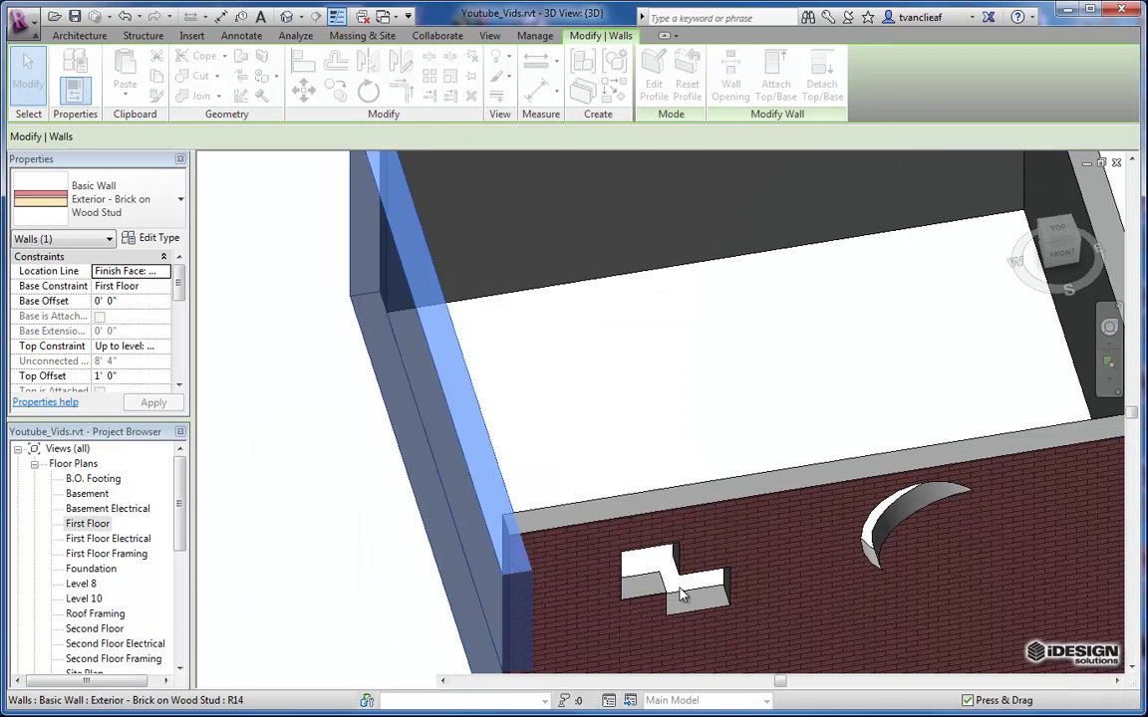
middle_drag(480, 448, 542, 349)
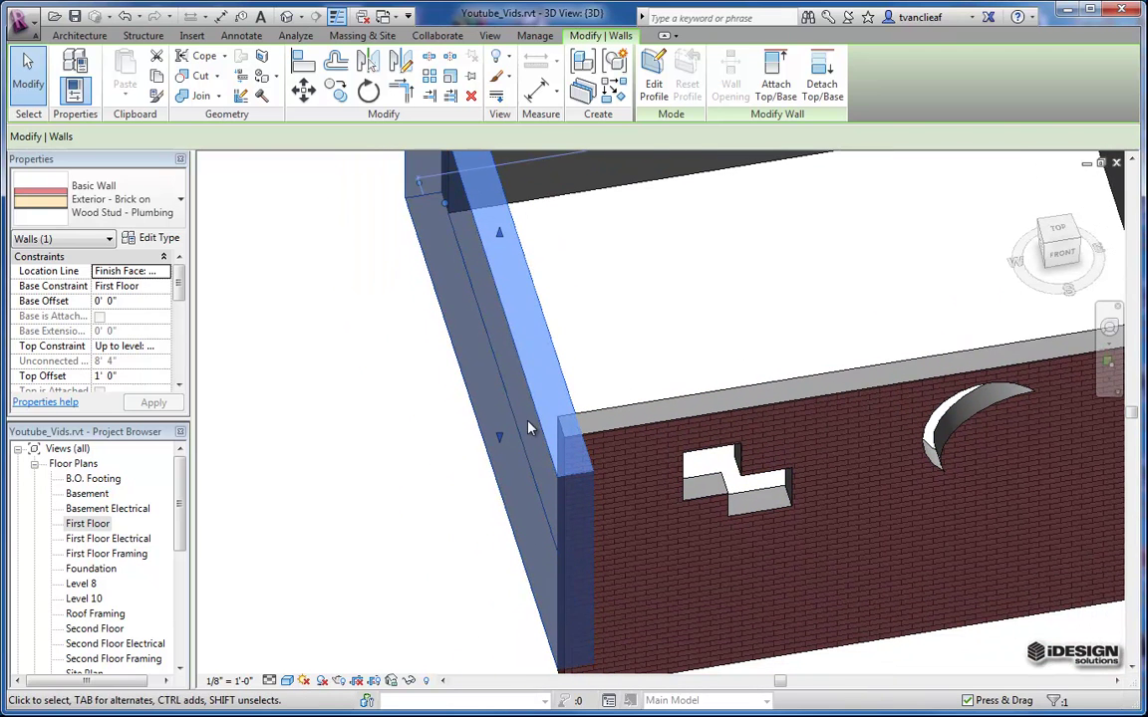
key(Escape)
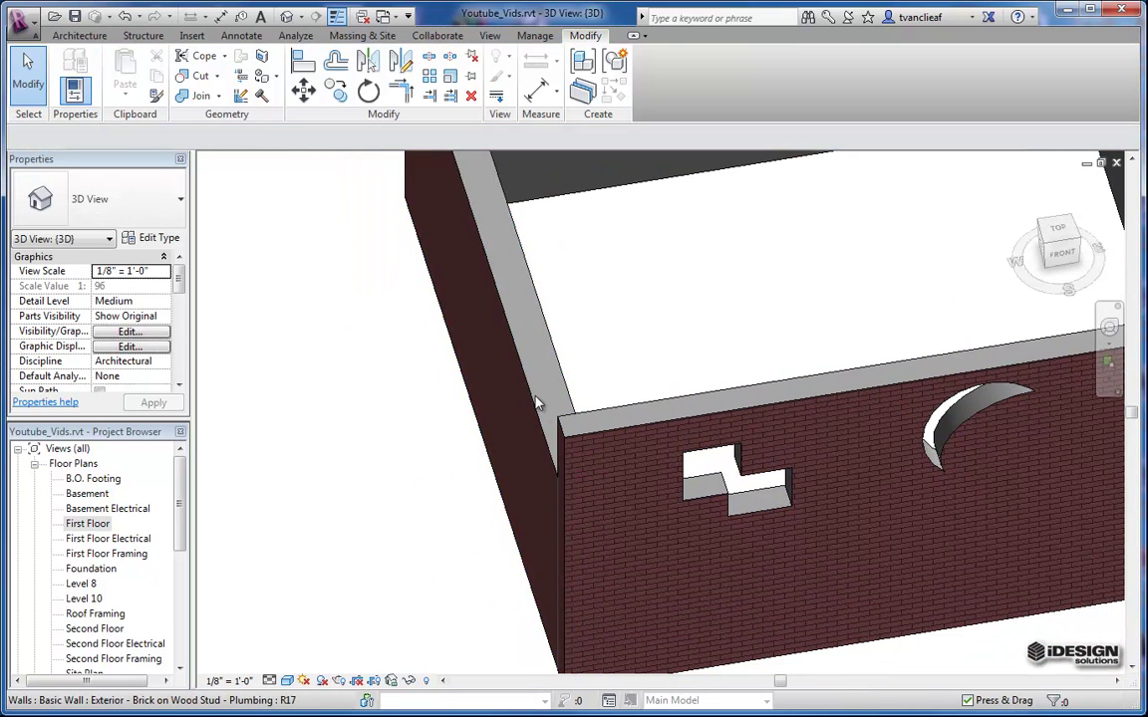
- Compare the wall types assigned to the side wall and the front wall with the openings
click(525, 376)
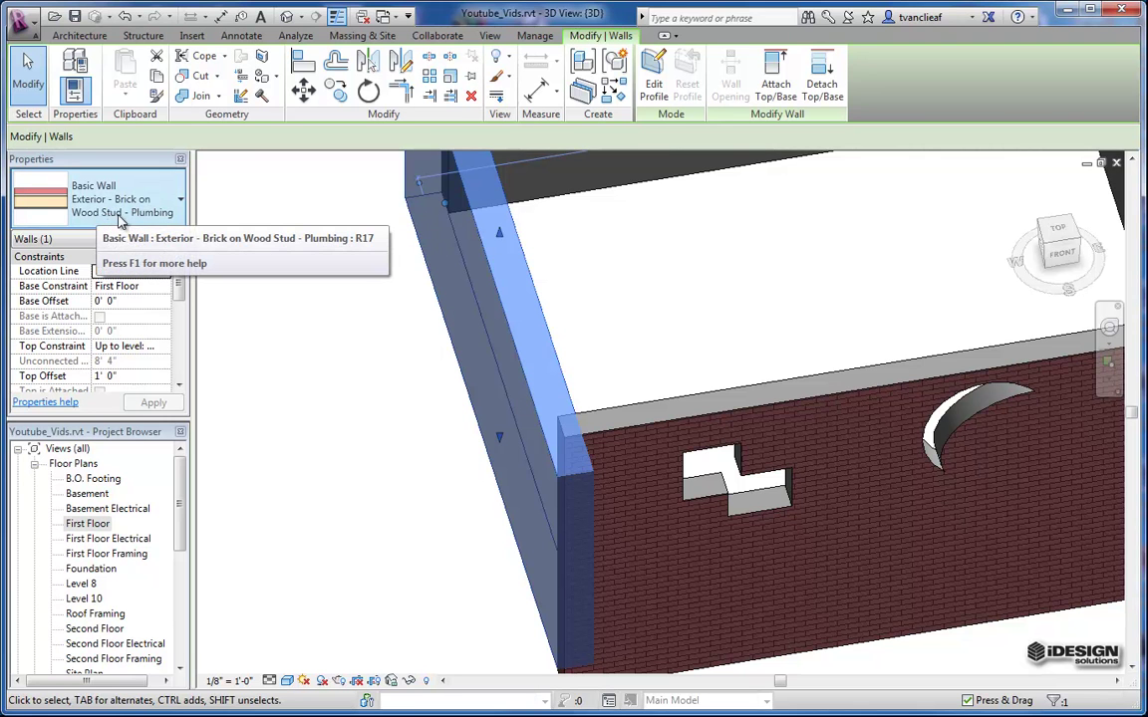
click(635, 429)
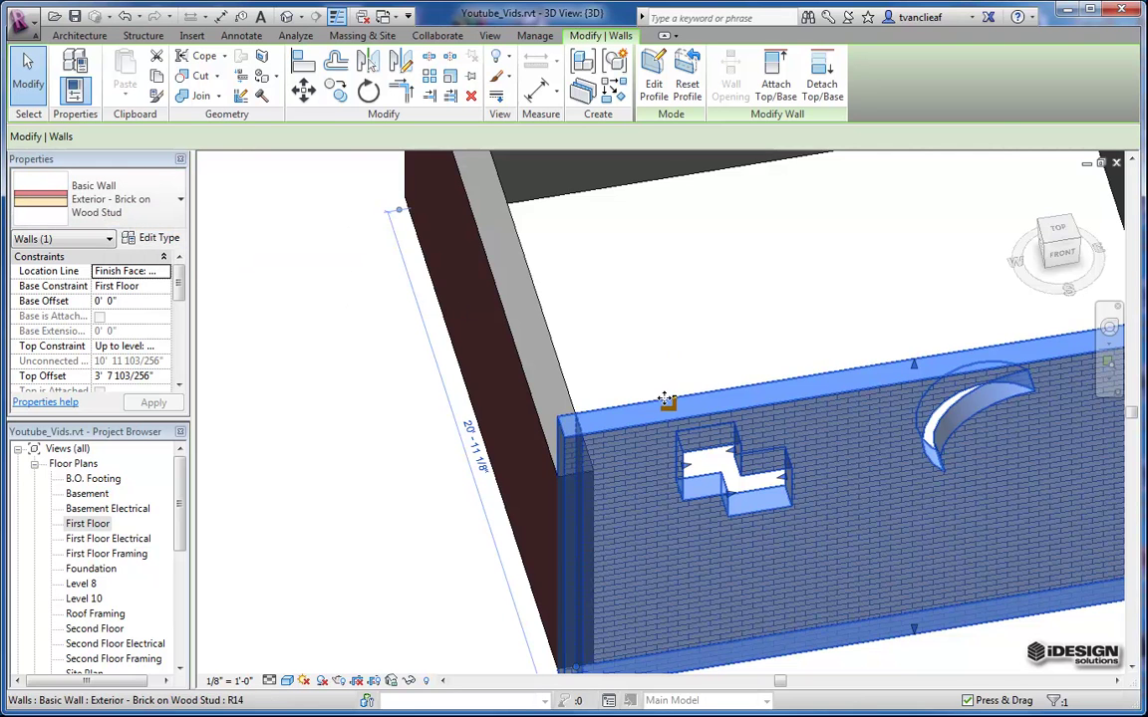
middle_drag(661, 426, 567, 571)
scroll(565, 539, down, 2)
middle_drag(597, 386, 572, 520)
scroll(566, 503, down, 1)
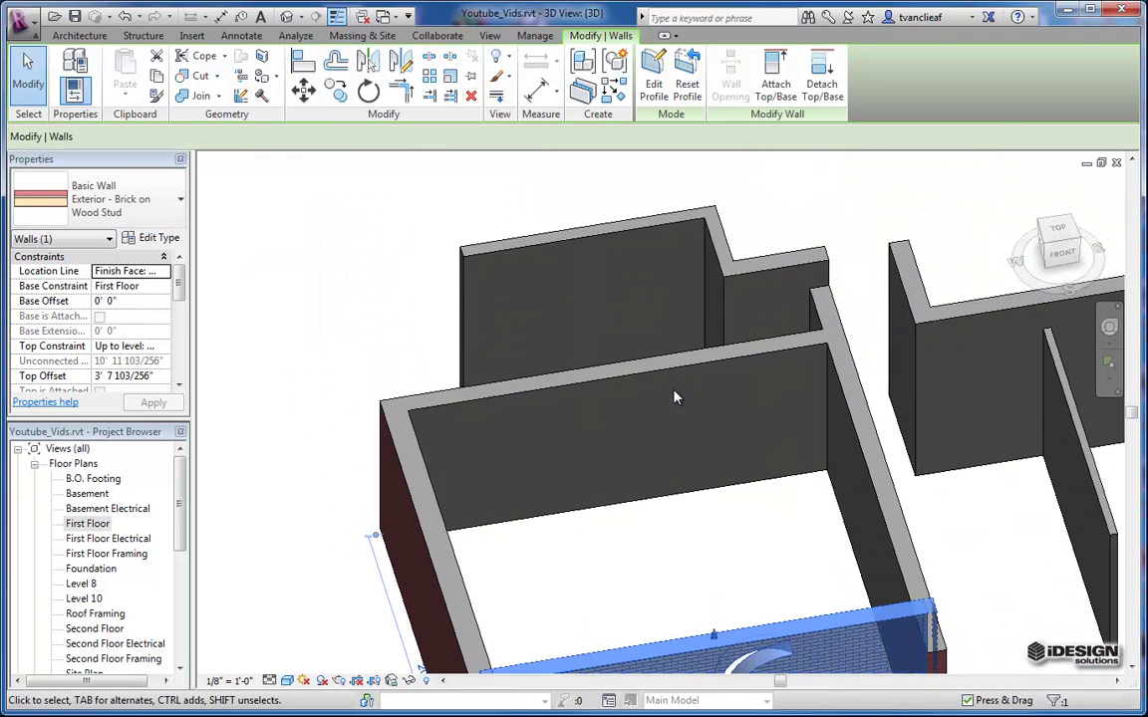
click(751, 210)
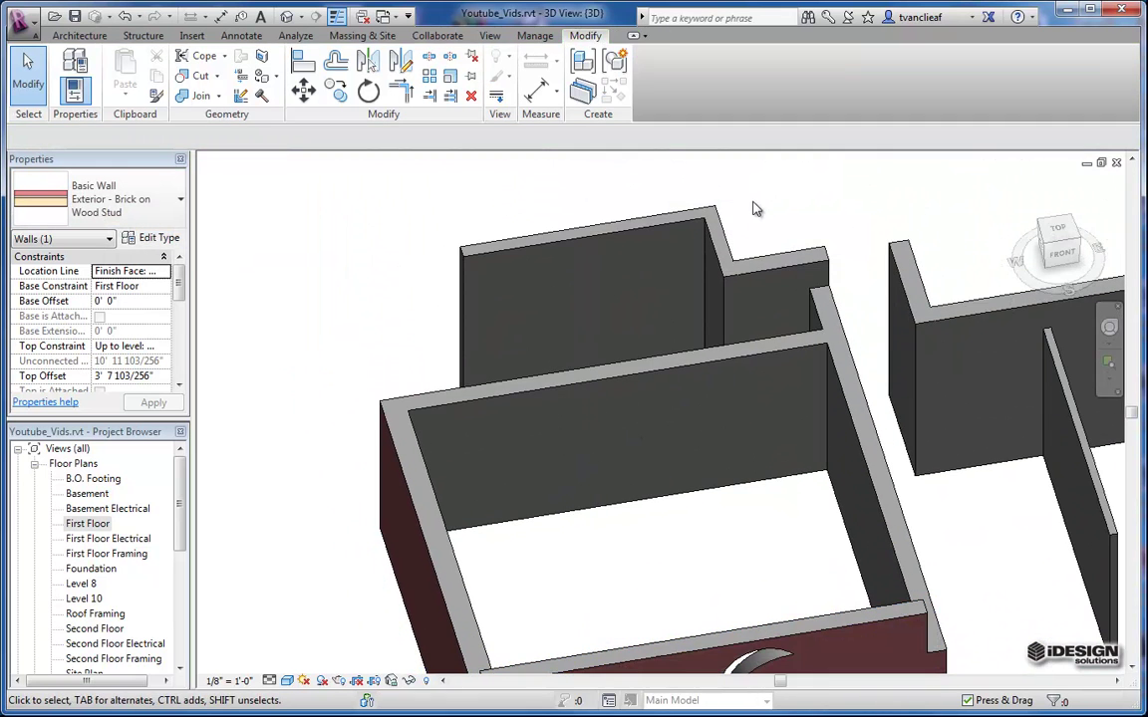
- Change the room's back wall, opposite the wall with the openings, to "Exterior - Brick on Wood Stud - Plumbing"
click(531, 500)
click(169, 205)
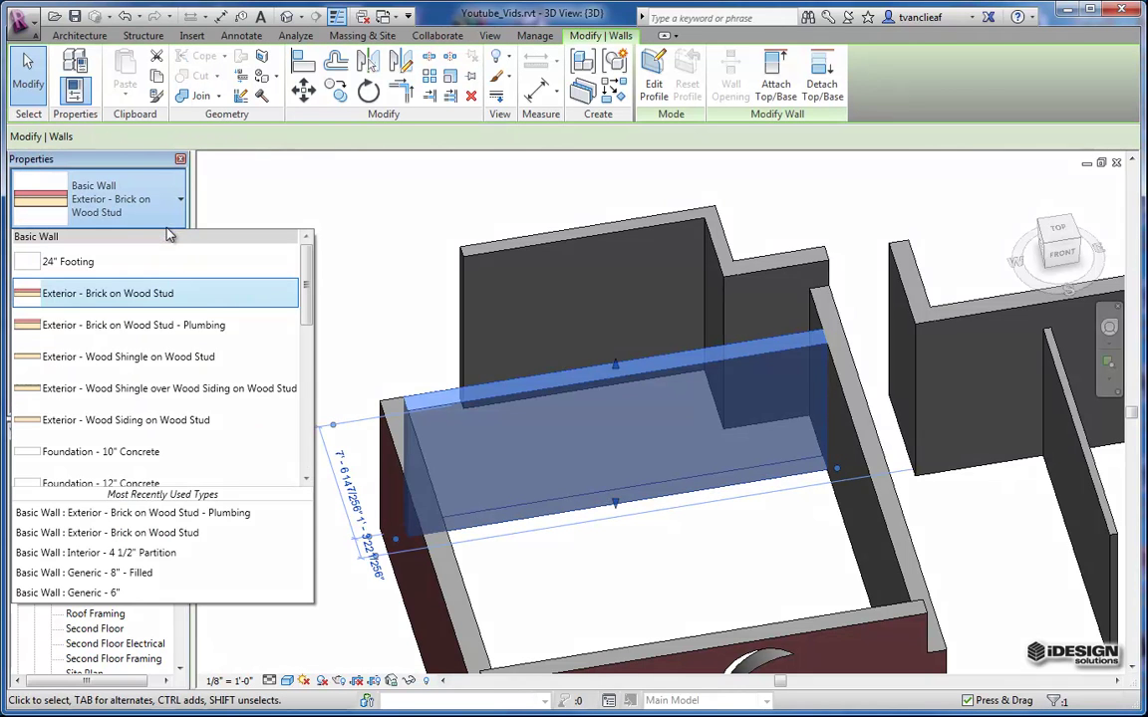
click(95, 327)
scroll(443, 379, up, 2)
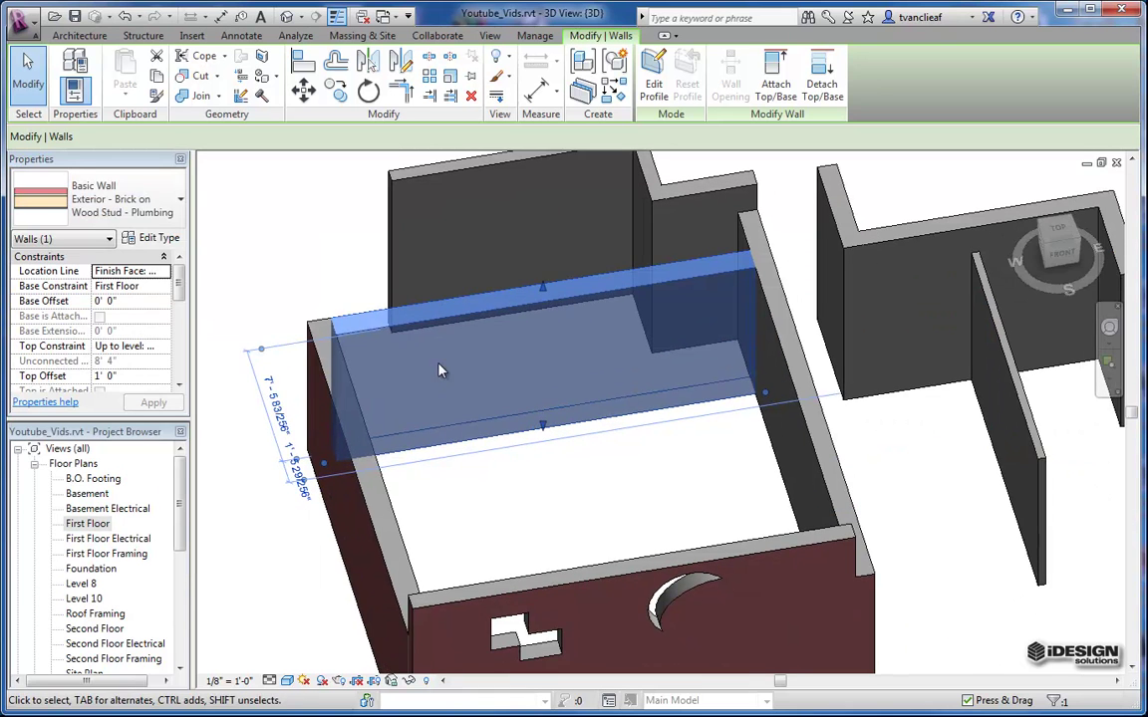
scroll(442, 371, down, 1)
click(505, 461)
- Stretch the top of the room's back wall upward to a top offset of about 7' 8"
click(366, 361)
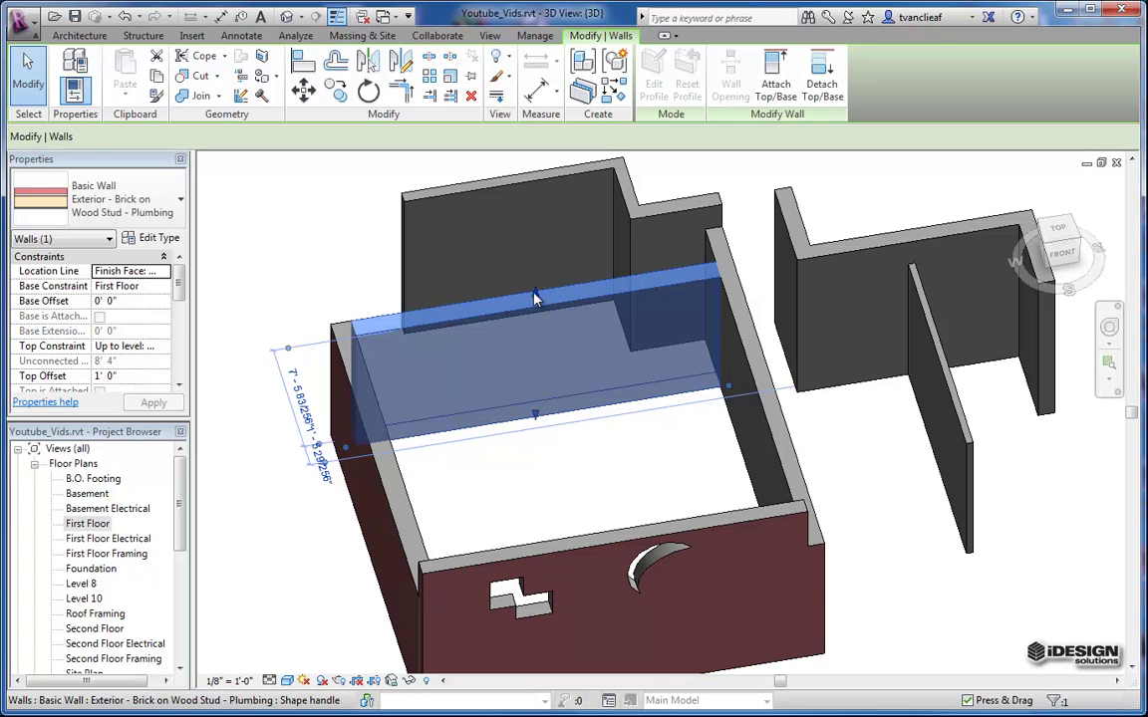
drag(535, 299, 535, 224)
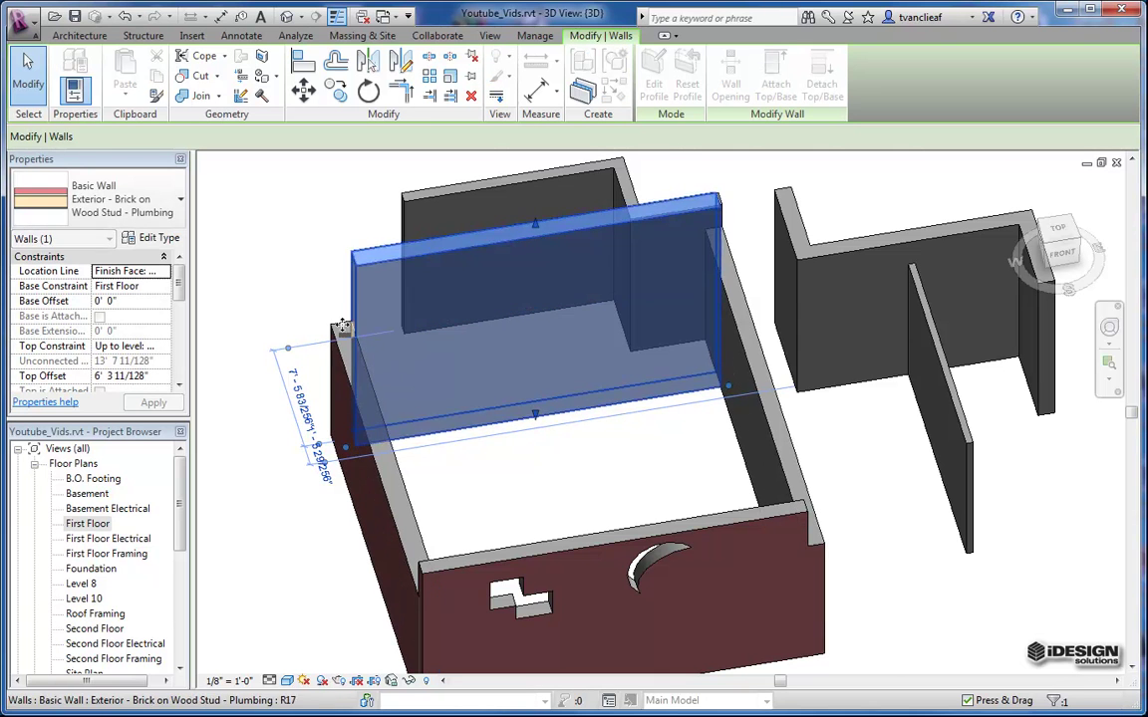
scroll(342, 327, up, 1)
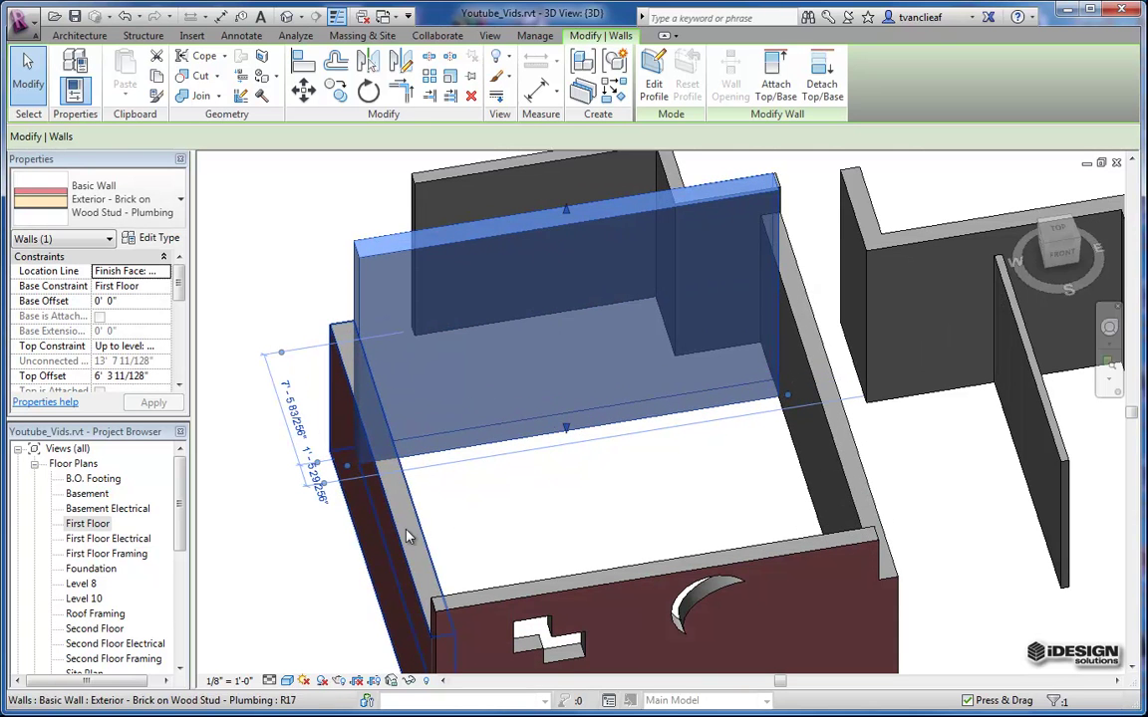
click(438, 558)
drag(1058, 258, 1108, 204)
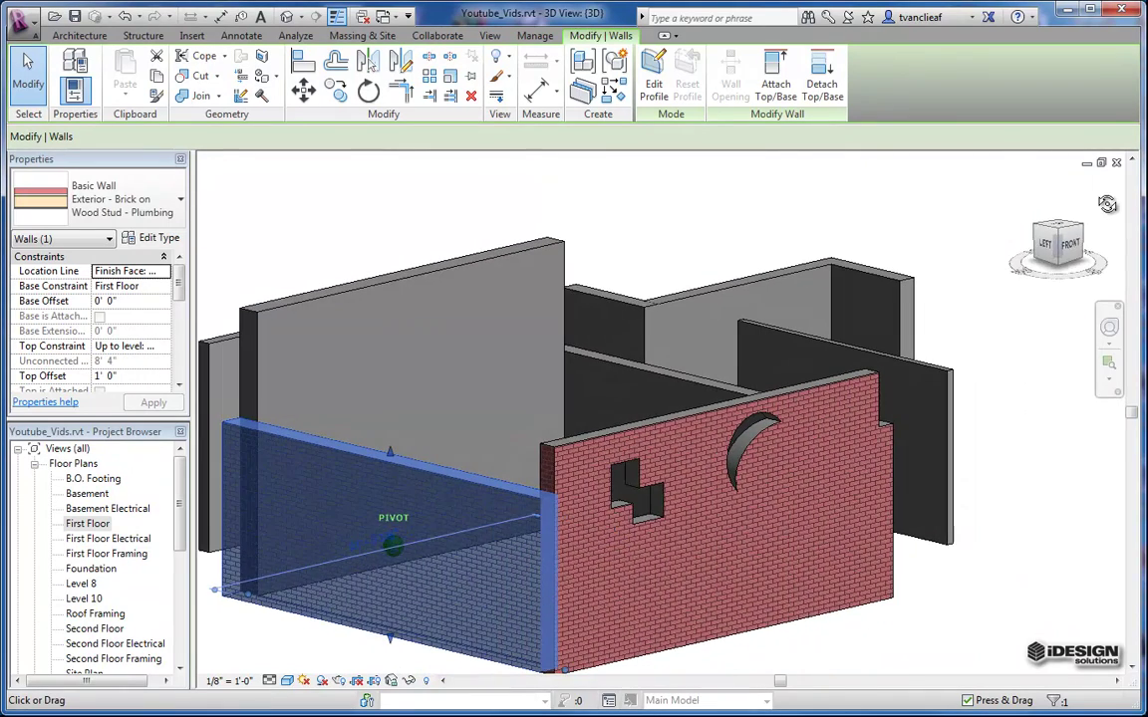
middle_drag(462, 386, 542, 359)
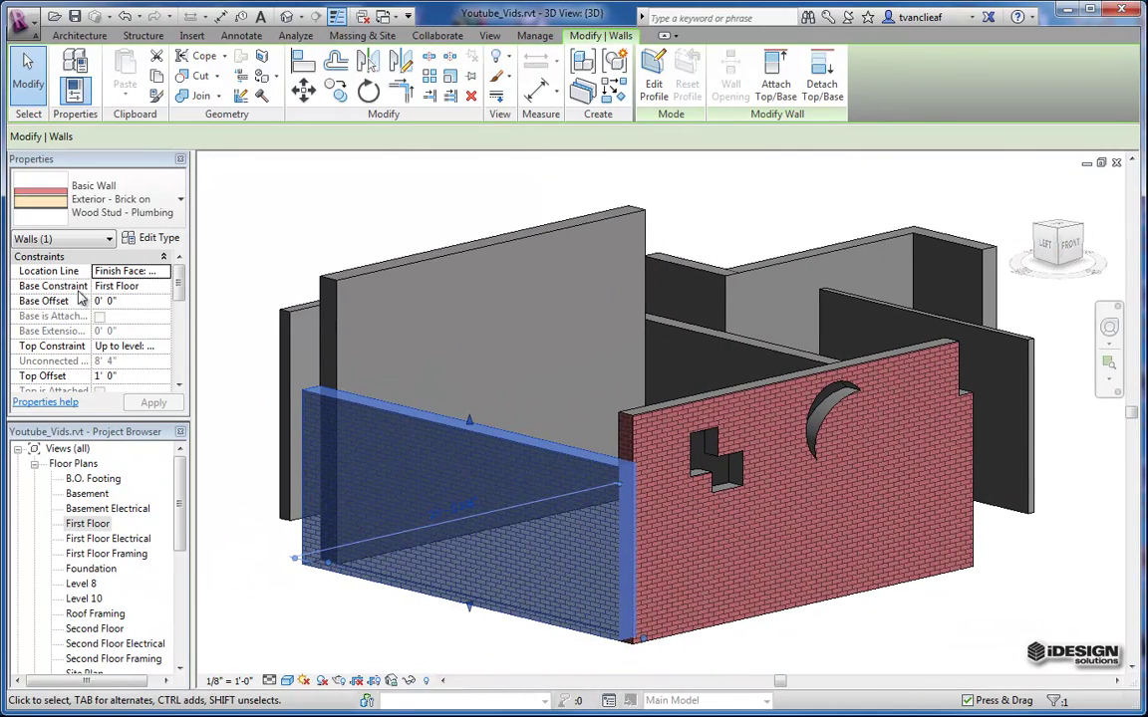
drag(470, 420, 482, 207)
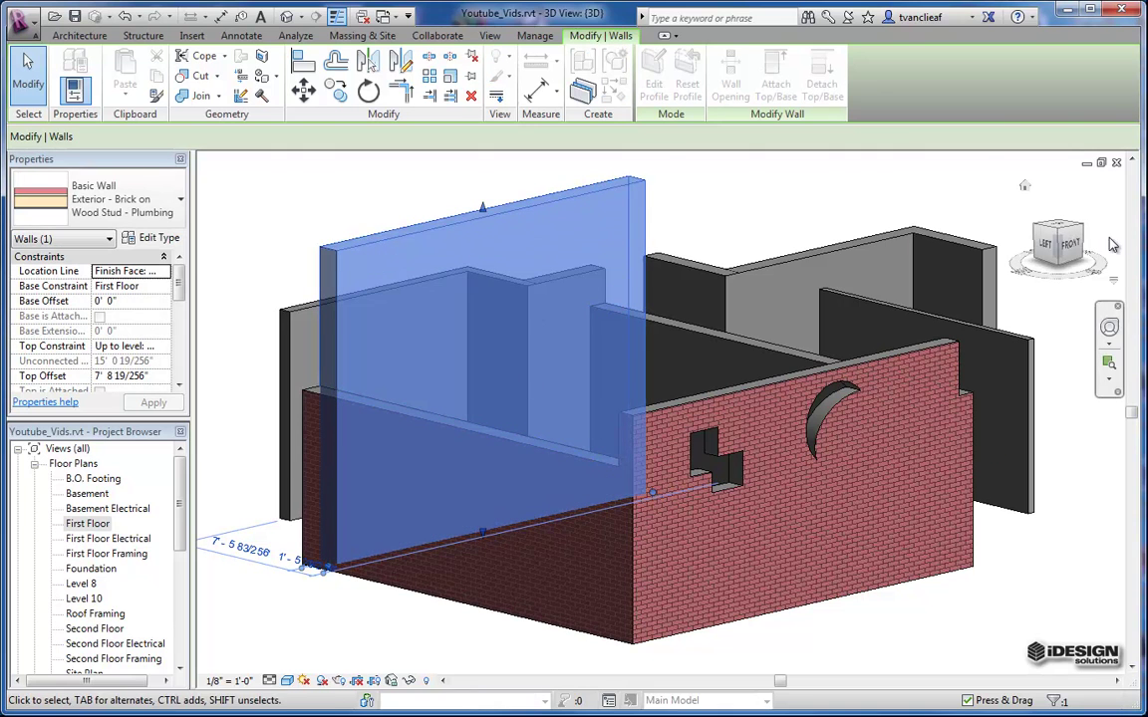
- Clear the selection and examine the raised back wall and the surrounding walls from the front, right and back sides
drag(1068, 244, 897, 261)
click(783, 303)
middle_drag(580, 430, 703, 354)
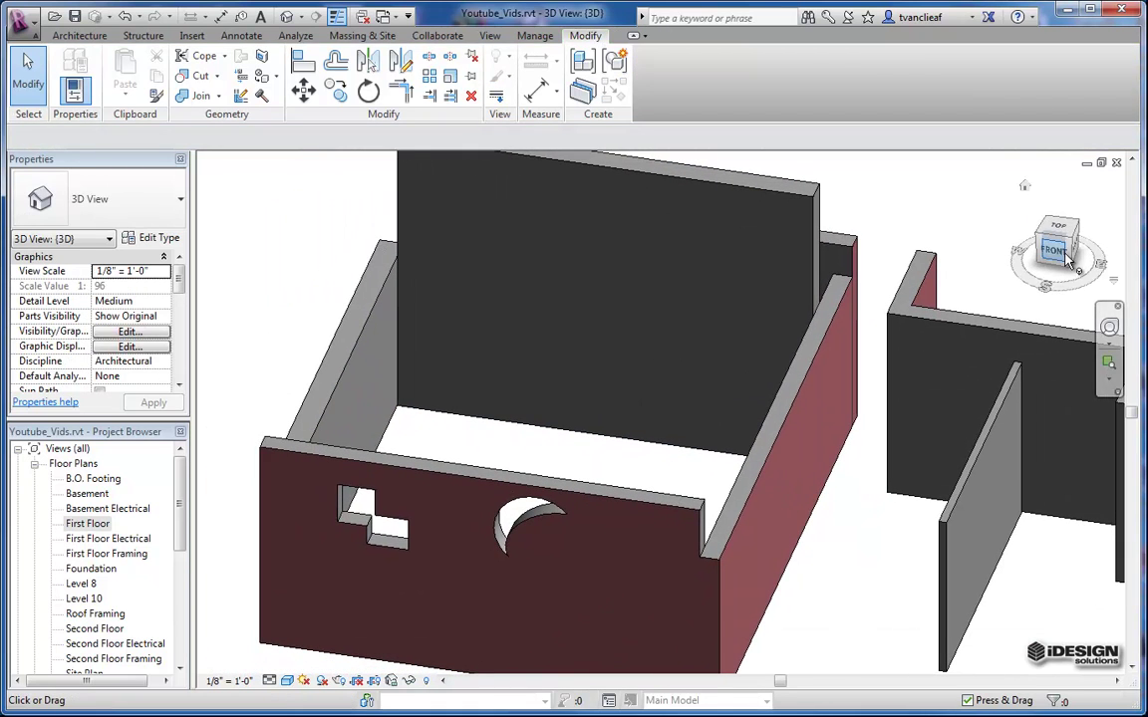
mouse_move(1068, 257)
mouse_down()
mouse_move(892, 253)
mouse_move(607, 292)
mouse_move(823, 339)
mouse_up()
middle_drag(617, 381, 762, 470)
scroll(734, 445, down, 2)
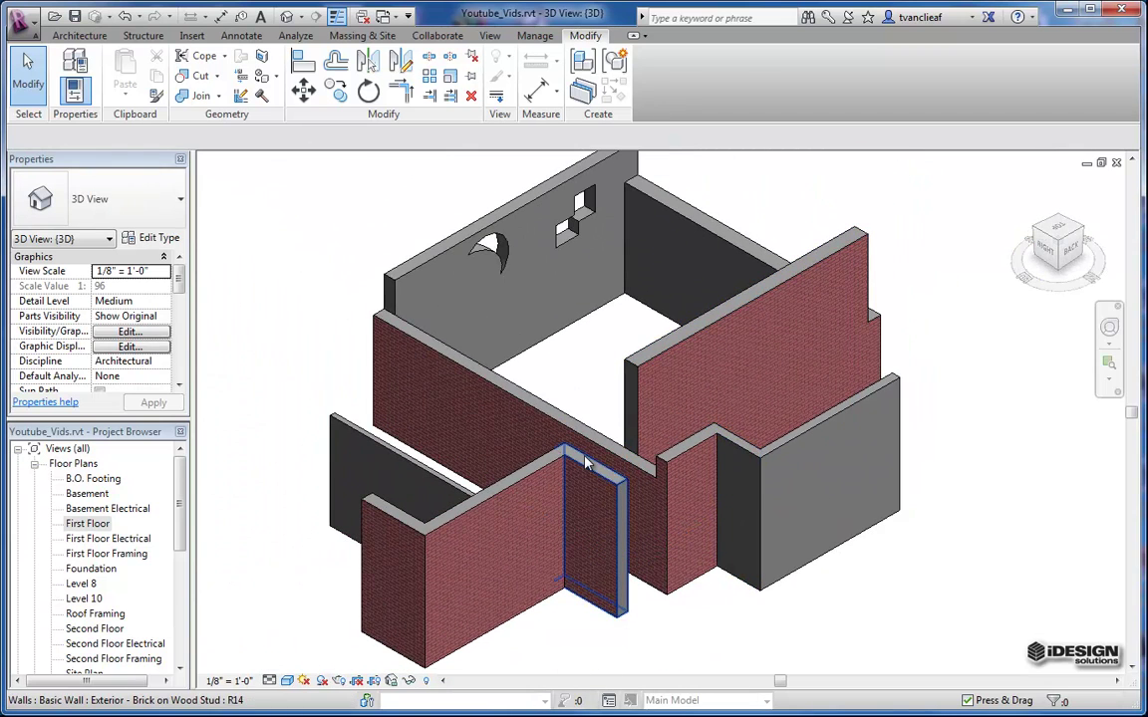
middle_drag(551, 417, 573, 431)
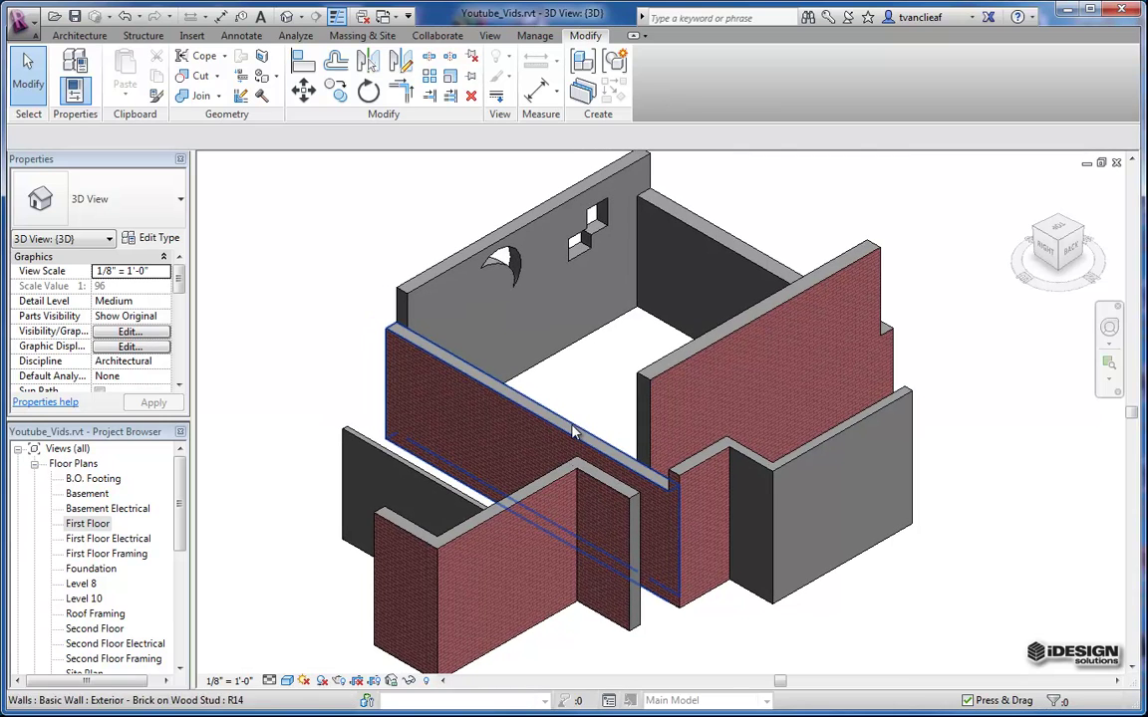
drag(1060, 257, 837, 236)
middle_drag(664, 476, 501, 481)
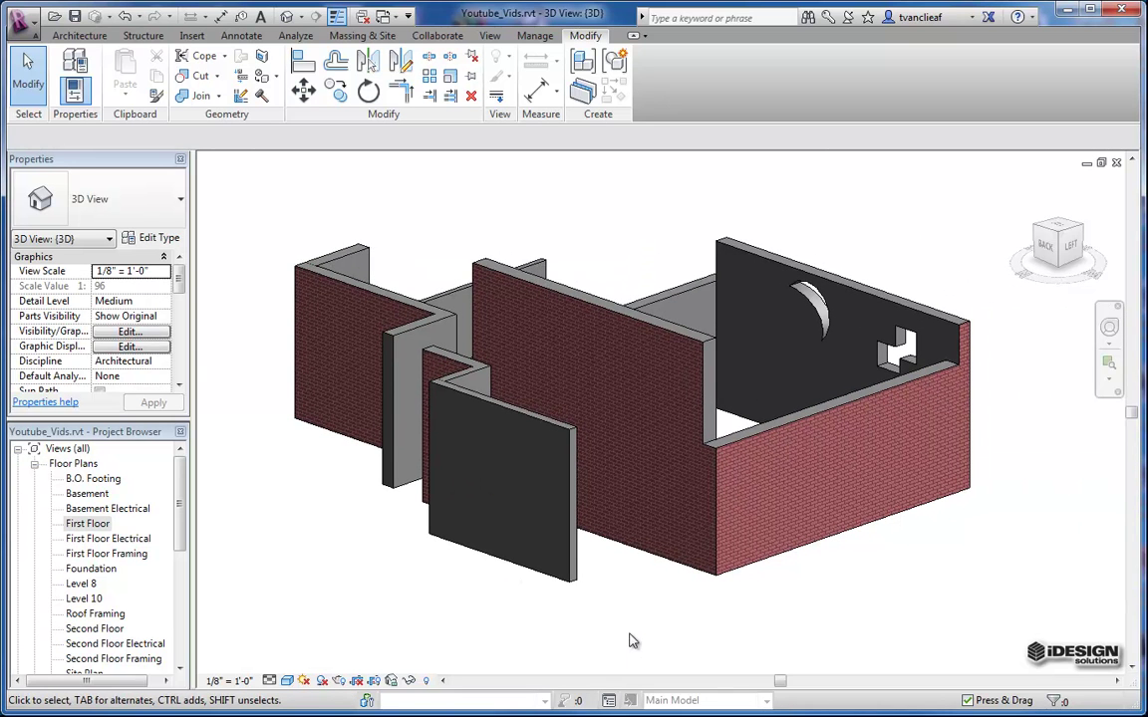